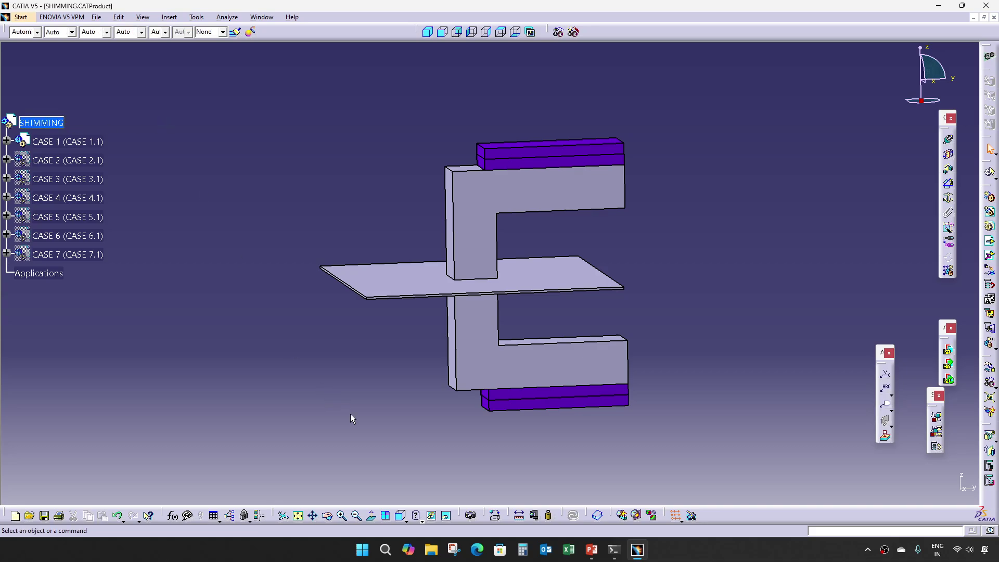
Place the compass on the flat plate of CASE 1, check its angles in the compass manipulation parameters, and reset the compass
click(444, 34)
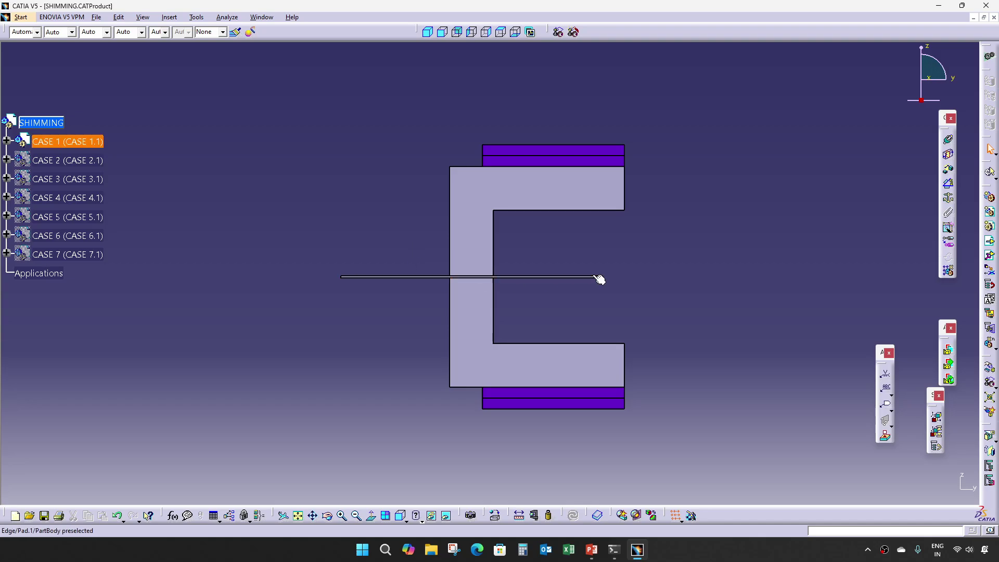
middle_drag(361, 336, 390, 359)
middle_drag(420, 351, 276, 377)
middle_drag(338, 365, 530, 335)
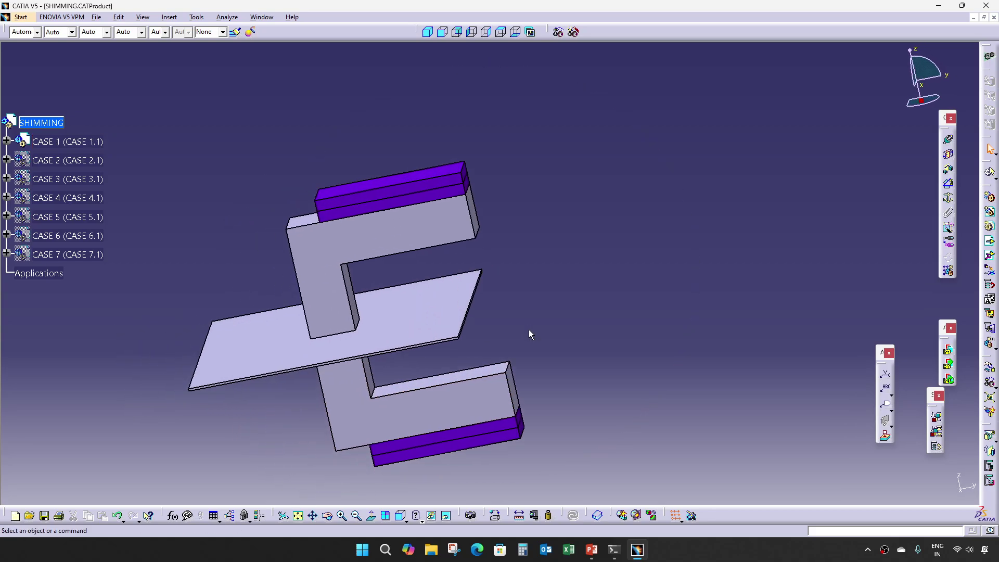
drag(926, 108, 430, 289)
double_click(425, 279)
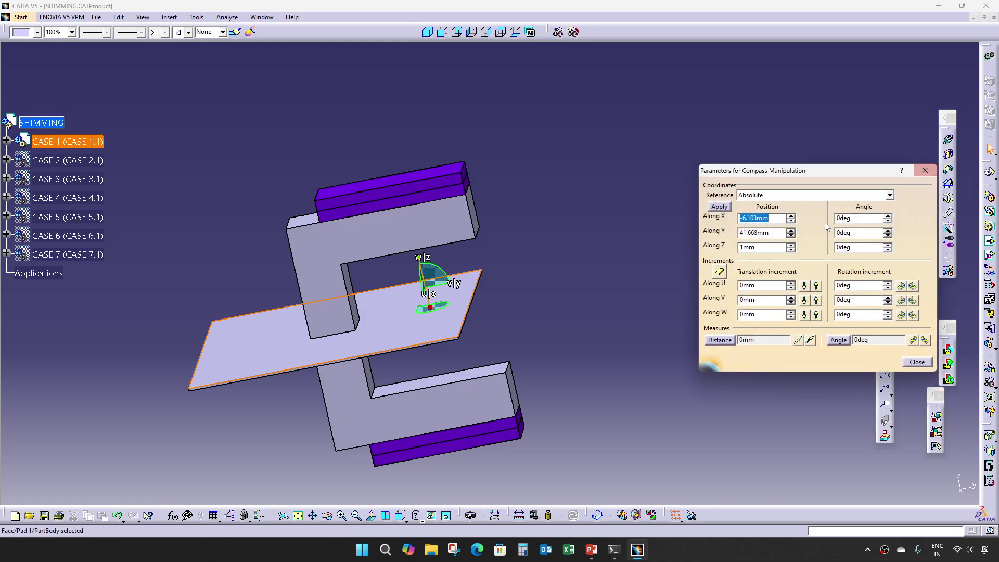
click(925, 171)
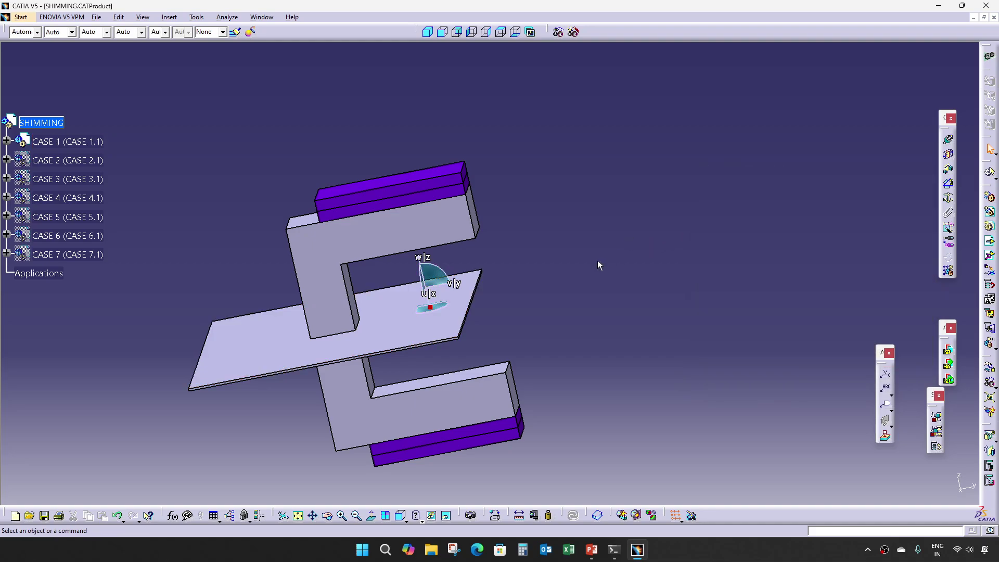
key(alt+v)
key(r)
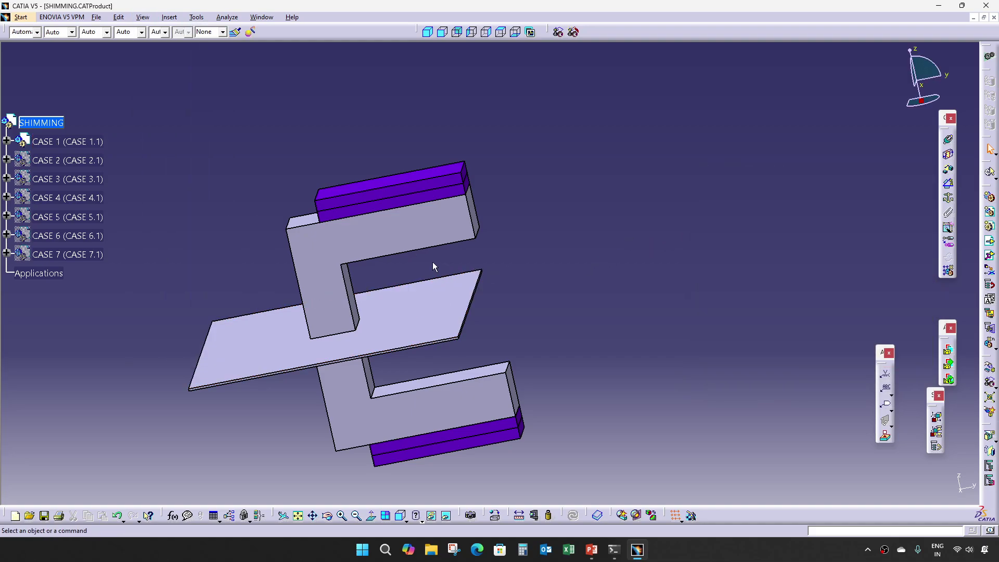
Hide CASE 1 and show CASE 2 in the SHIMMING assembly
middle_drag(227, 268, 474, 271)
middle_drag(512, 312, 524, 217)
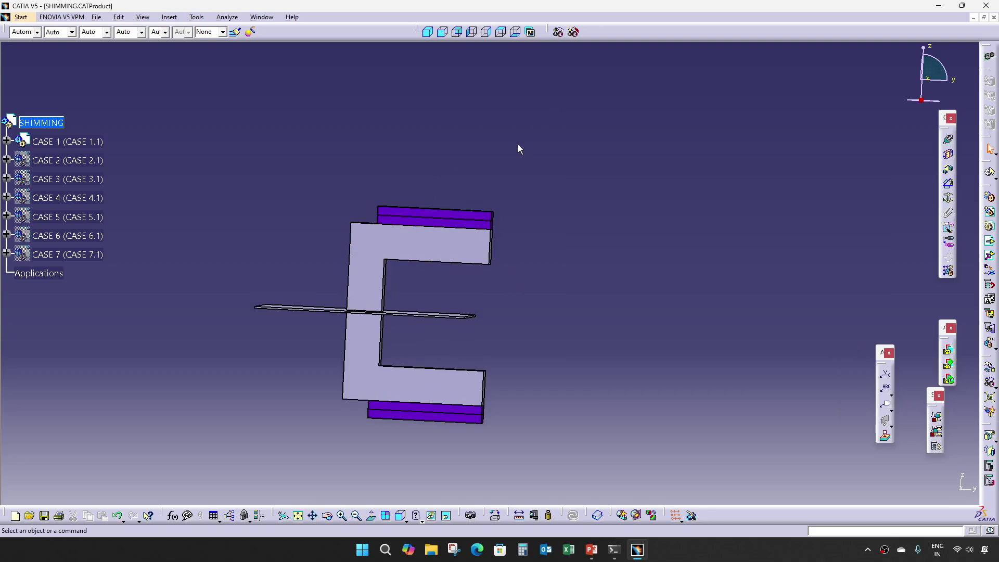
middle_drag(554, 362, 502, 327)
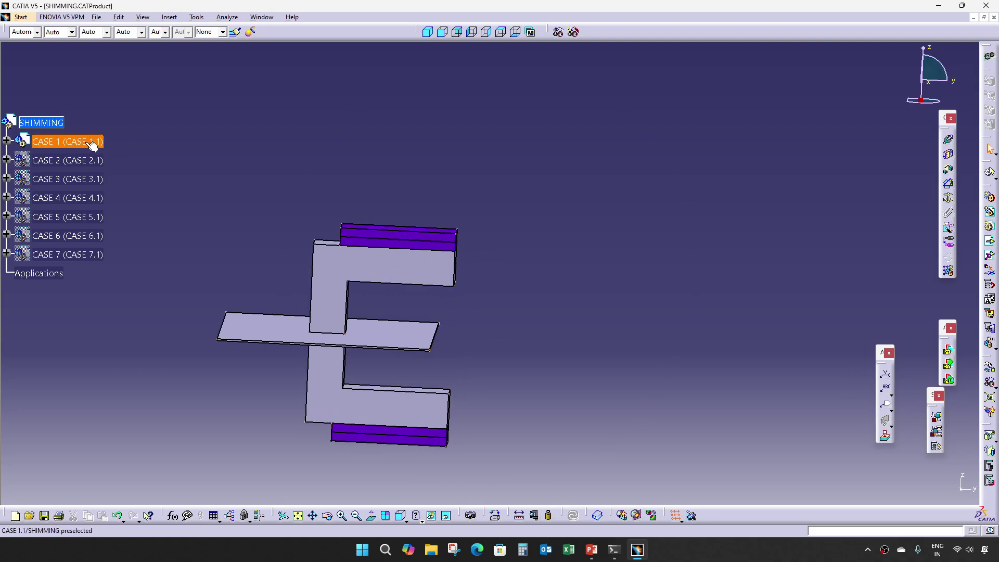
double_click(83, 161)
middle_drag(486, 263, 554, 329)
middle_drag(440, 361, 431, 297)
middle_drag(333, 311, 360, 331)
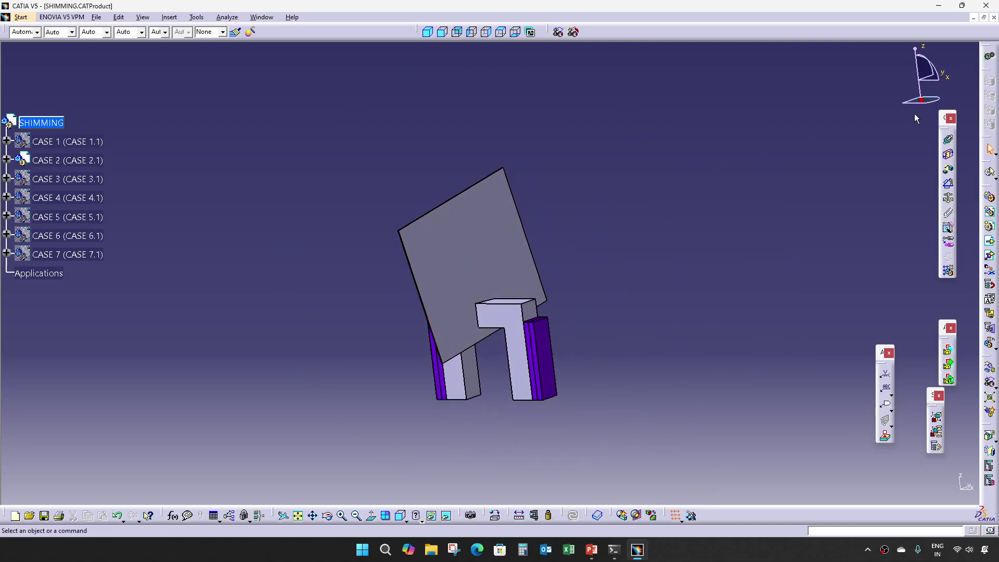
Place the compass on the large plate of CASE 2, check its X, Y and Z angles, and reset the compass
drag(921, 100, 499, 264)
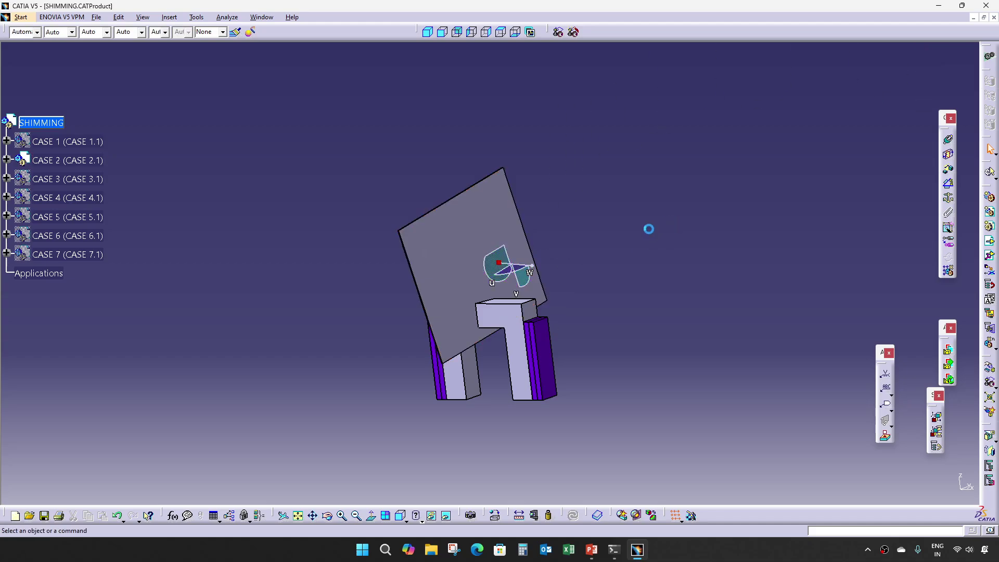
double_click(515, 268)
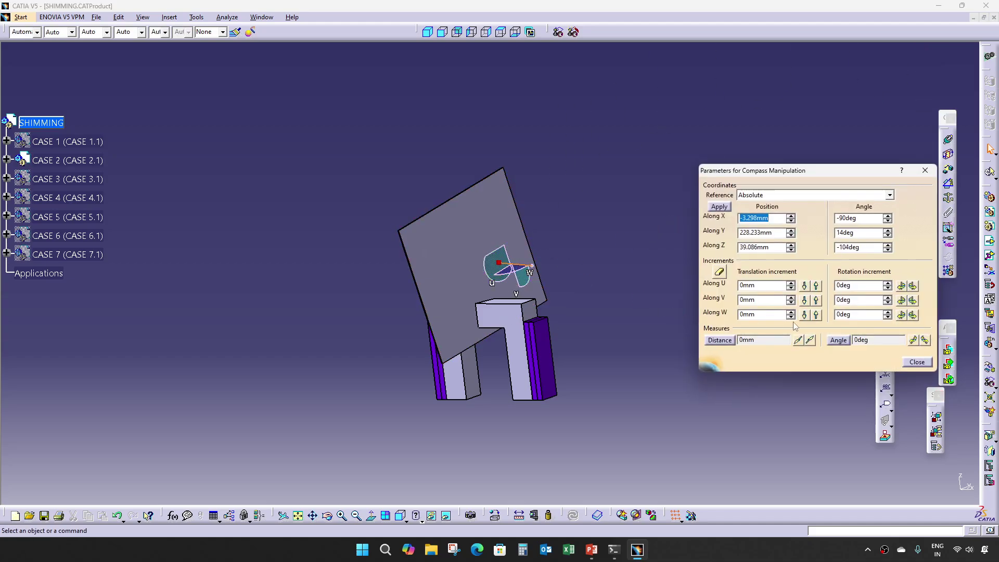
click(858, 234)
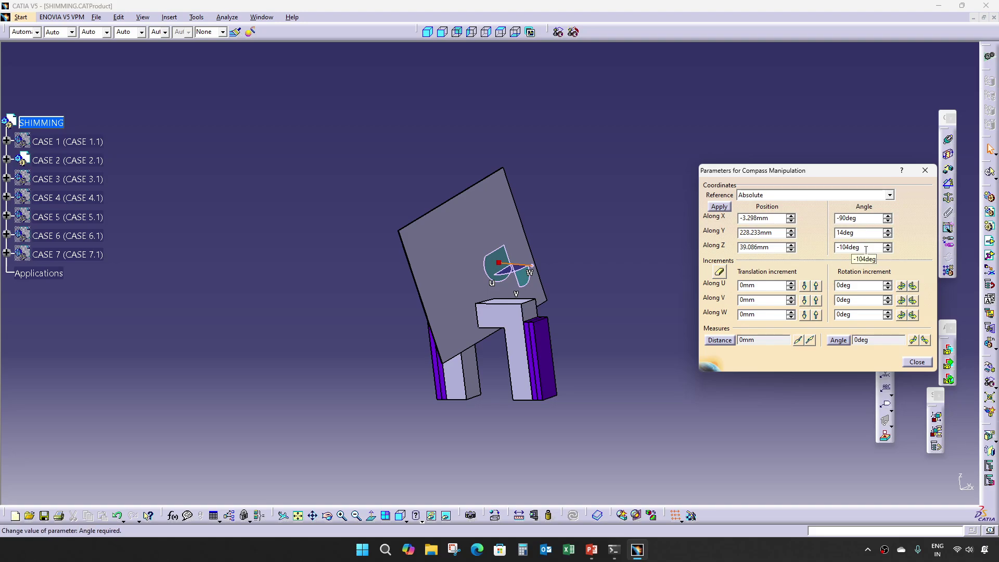
click(862, 235)
click(926, 171)
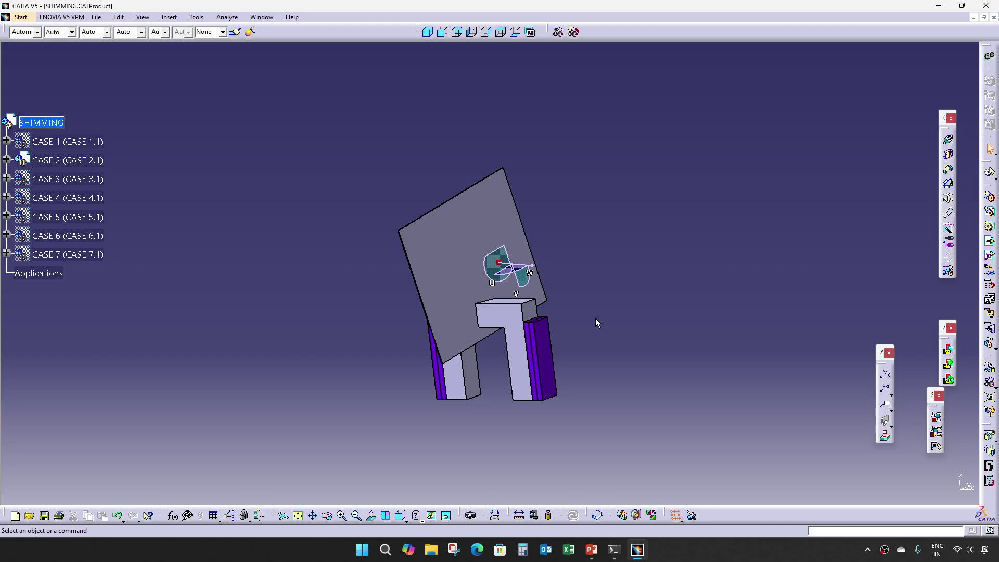
key(alt+v)
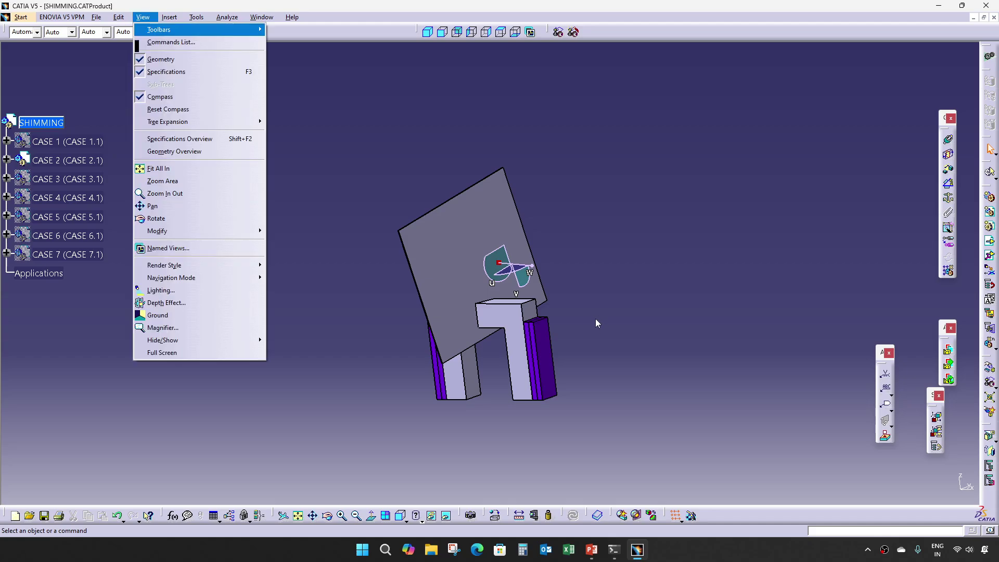
key(r)
middle_drag(579, 292, 531, 353)
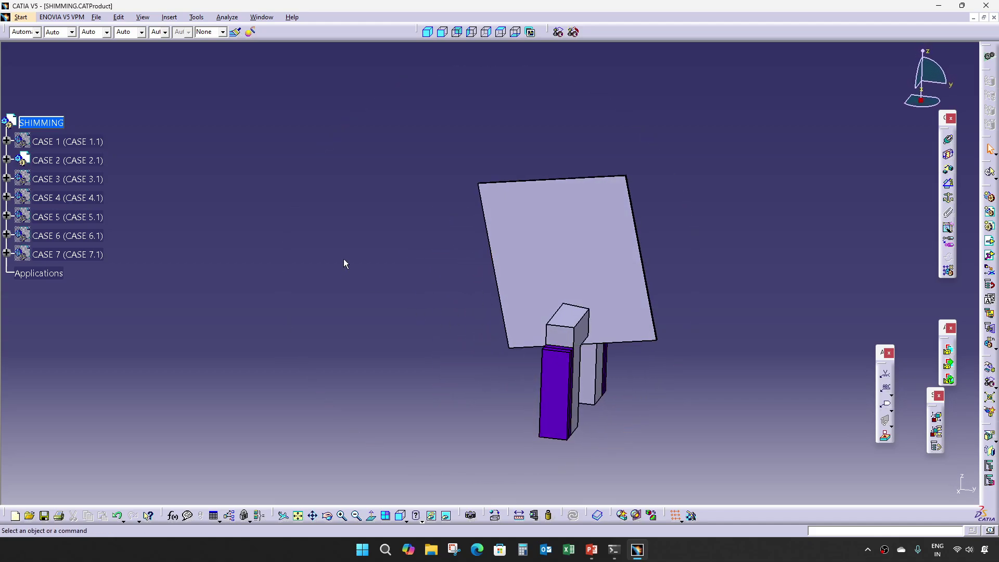
Show CASE 1 and CASE 3 alongside CASE 2 to compare the three arrangements
click(72, 142)
key(space)
middle_drag(363, 271, 398, 354)
middle_drag(484, 314, 390, 292)
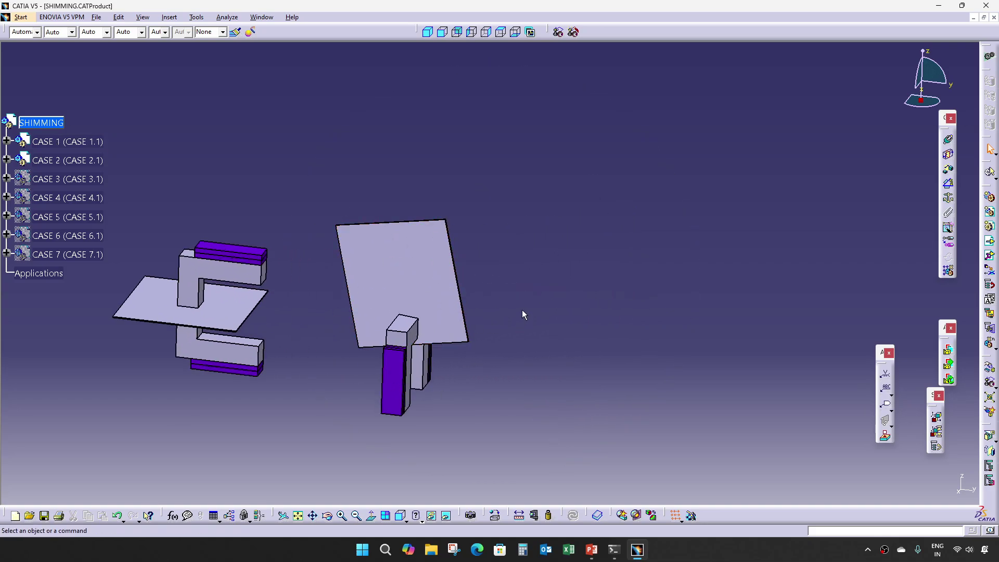
click(67, 178)
key(space)
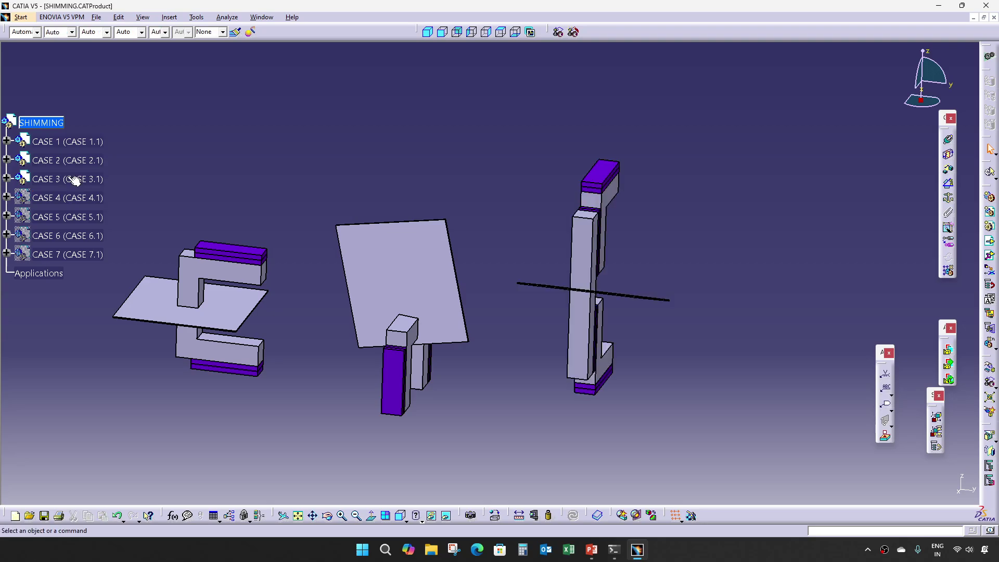
middle_drag(664, 343, 761, 248)
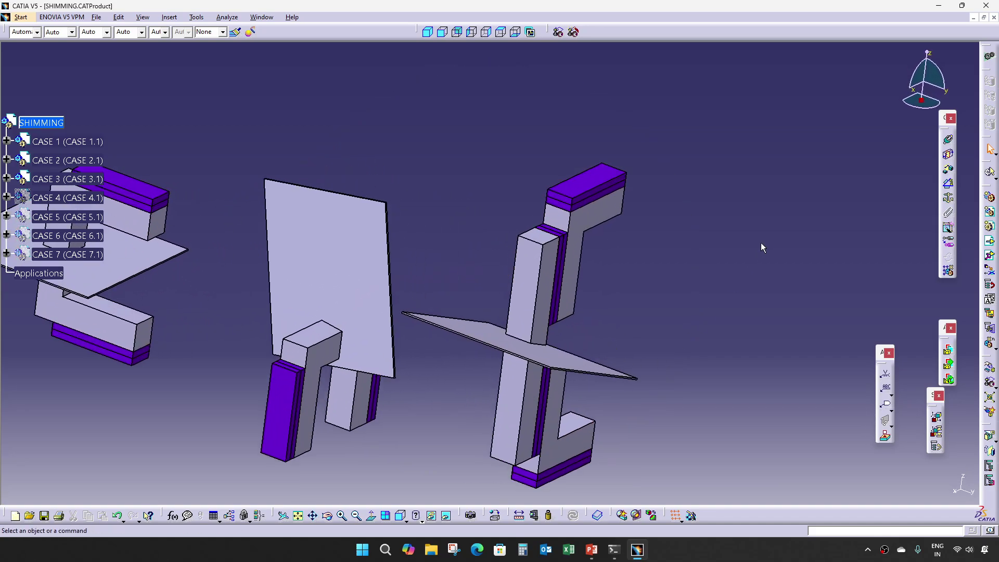
middle_drag(587, 301, 561, 288)
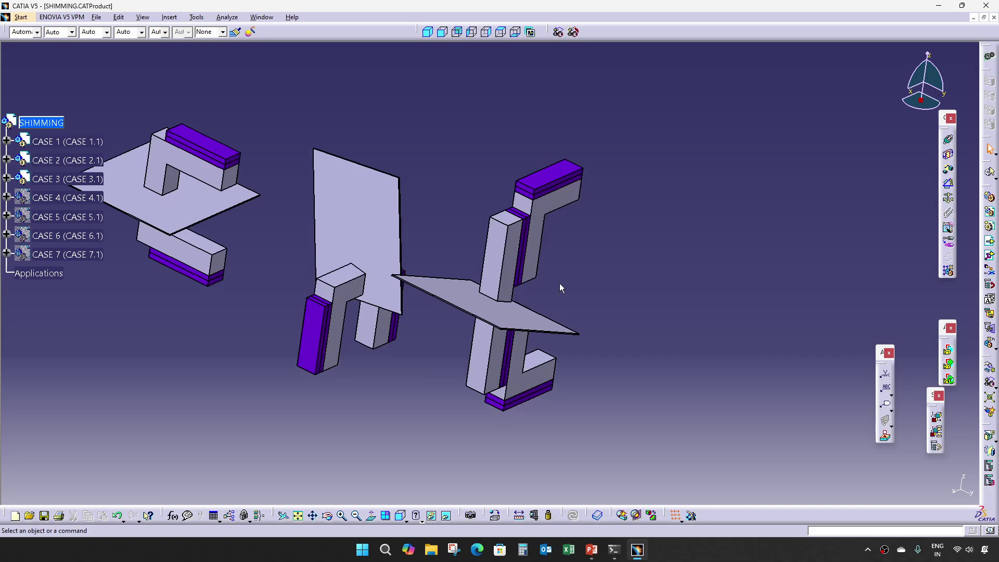
Place the compass on the inclined plate of CASE 3, check its rotation angle about X, and reset the compass
drag(917, 108, 536, 316)
double_click(533, 279)
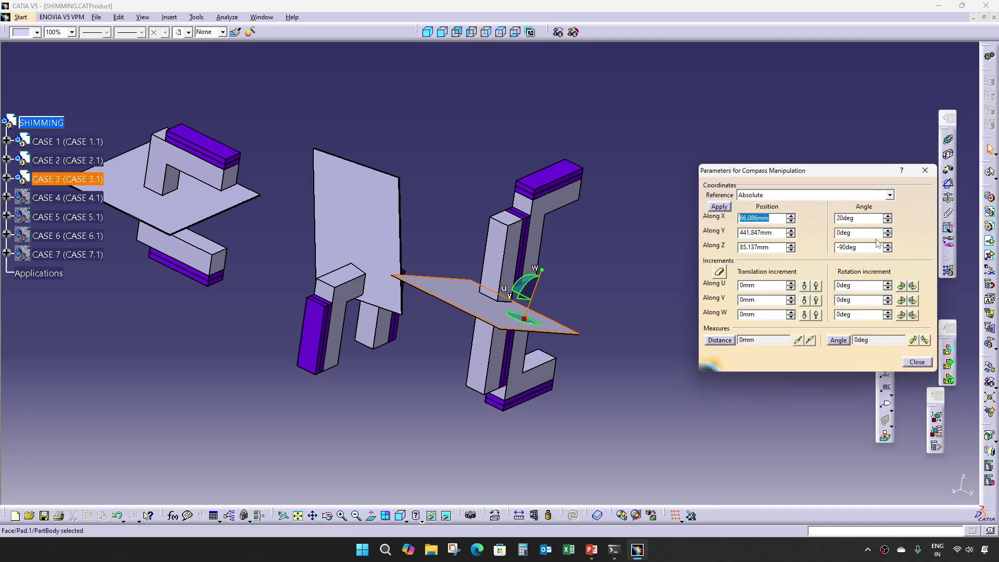
drag(862, 219, 795, 214)
click(922, 363)
click(709, 329)
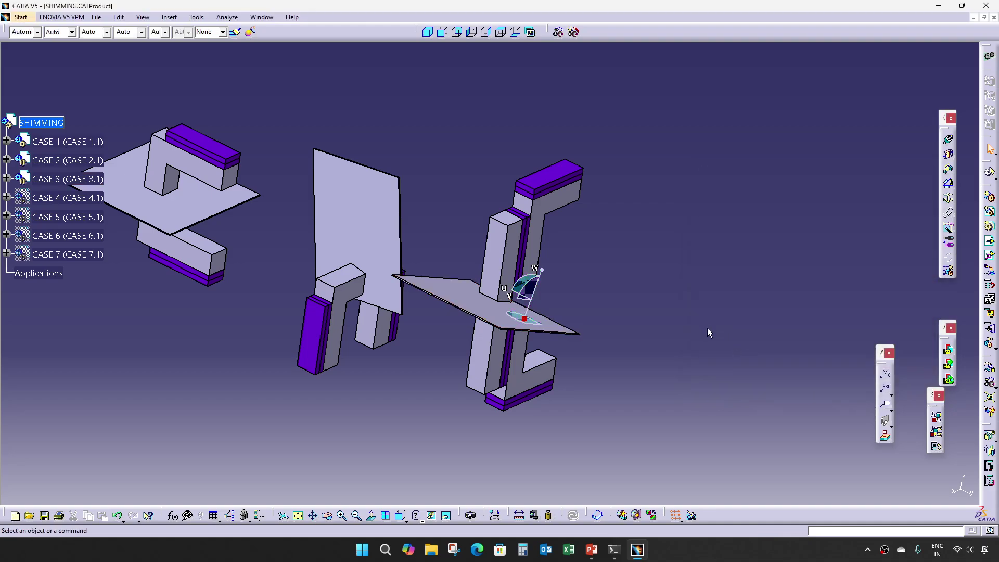
key(alt+v)
key(e)
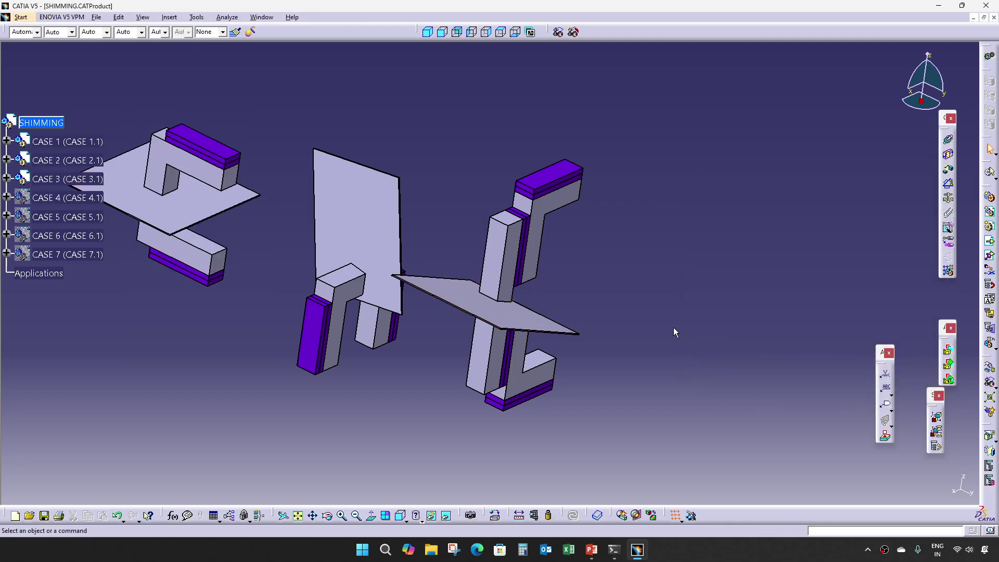
mouse_move(610, 319)
middle_down()
mouse_move(564, 342)
mouse_move(626, 318)
middle_up()
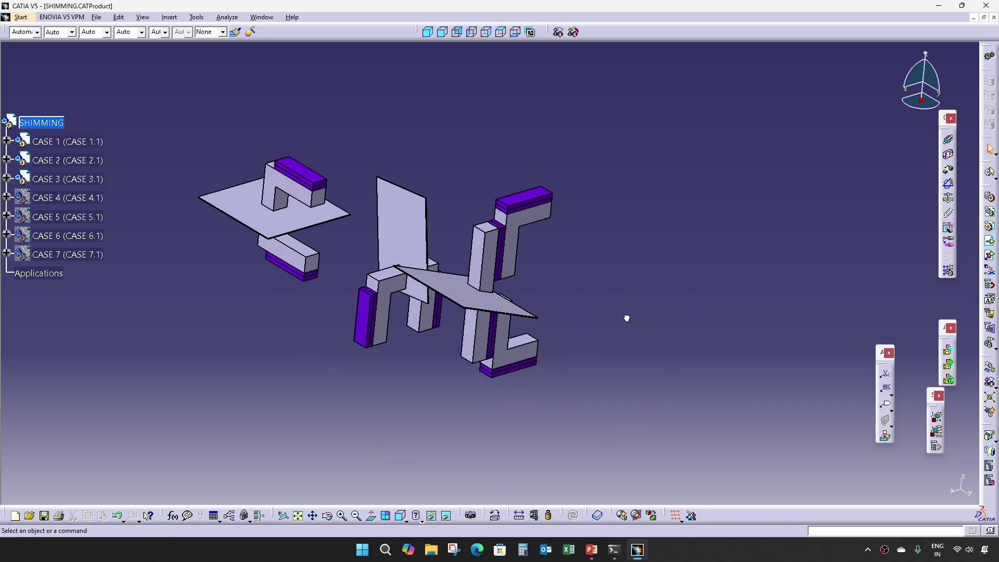
Hide CASE 2 and CASE 1 so that only CASE 3 is displayed
click(92, 163)
key(ctrl+h)
click(94, 145)
key(ctrl+h)
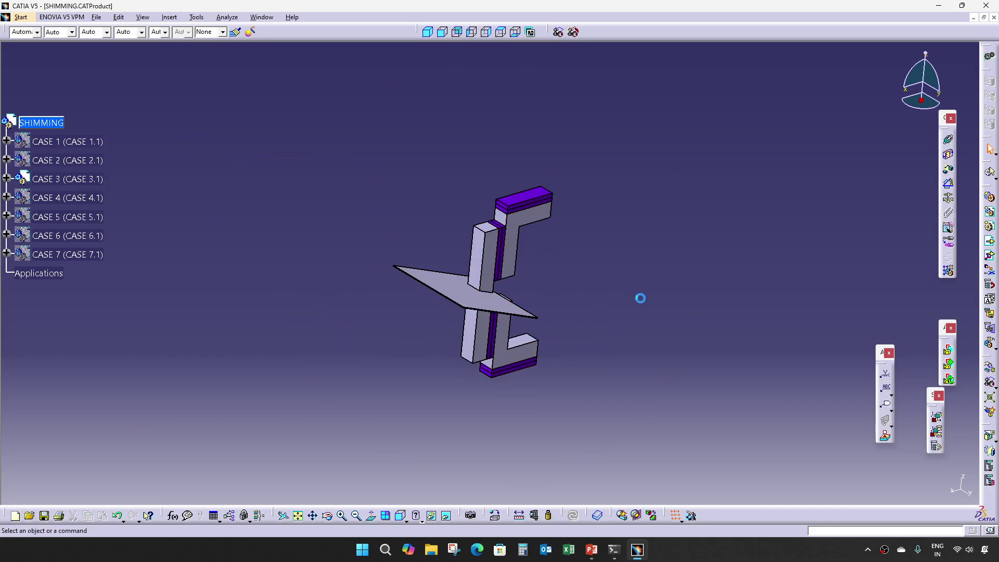
Place the compass on the inclined plate of CASE 3 and set the display to the standard right view
middle_drag(577, 336, 416, 293)
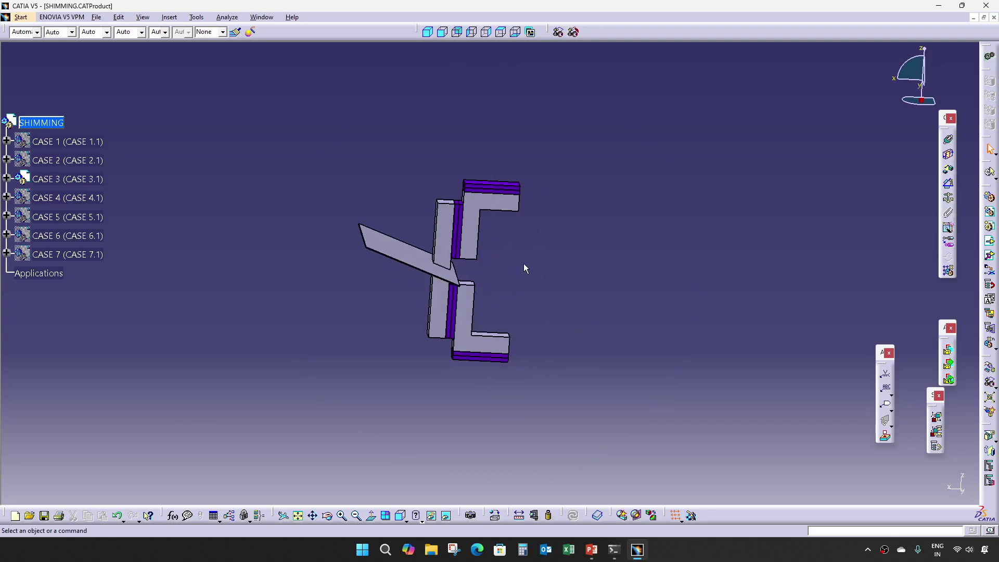
click(471, 32)
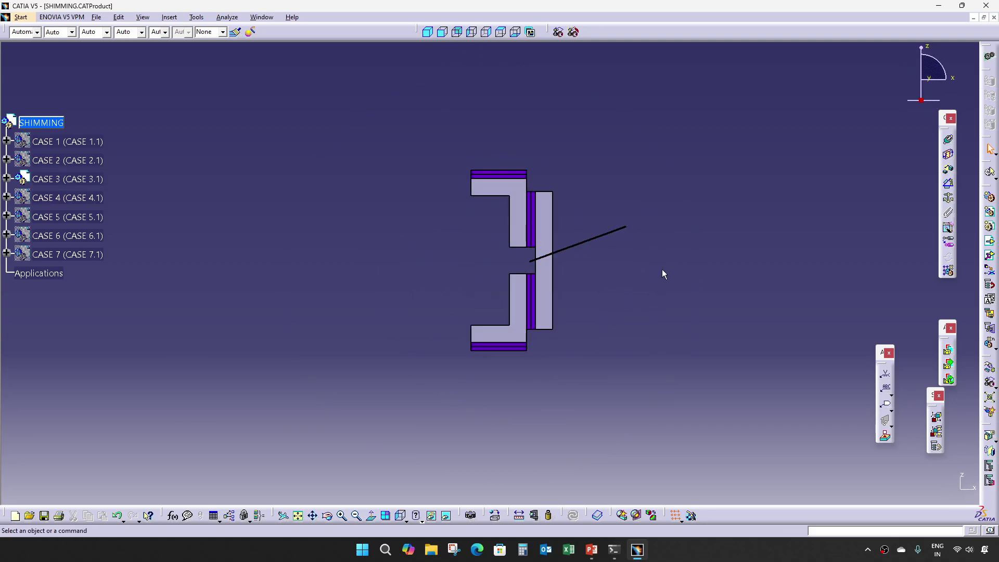
middle_drag(611, 295, 488, 270)
drag(922, 107, 490, 209)
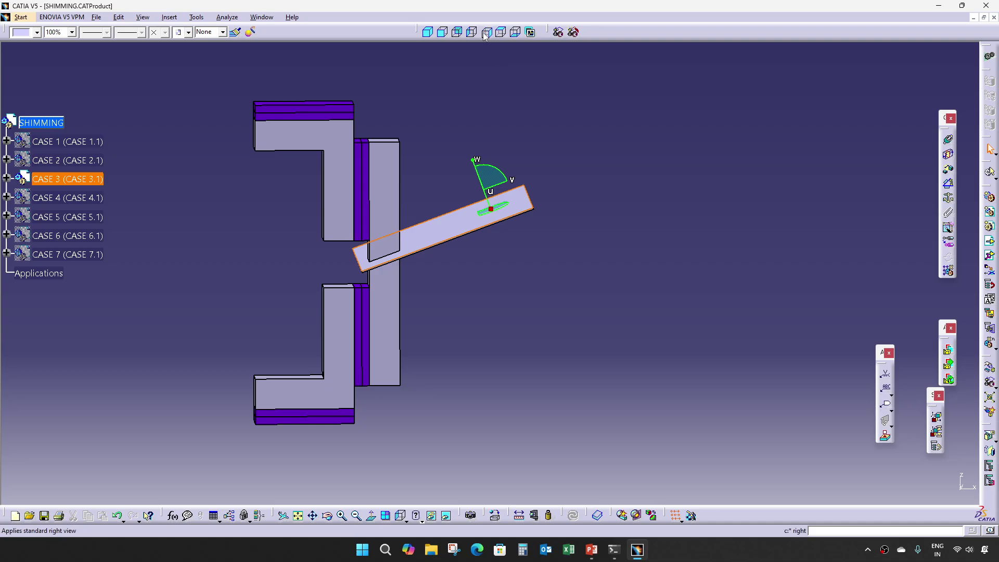
click(486, 32)
click(733, 208)
middle_drag(805, 296, 620, 294)
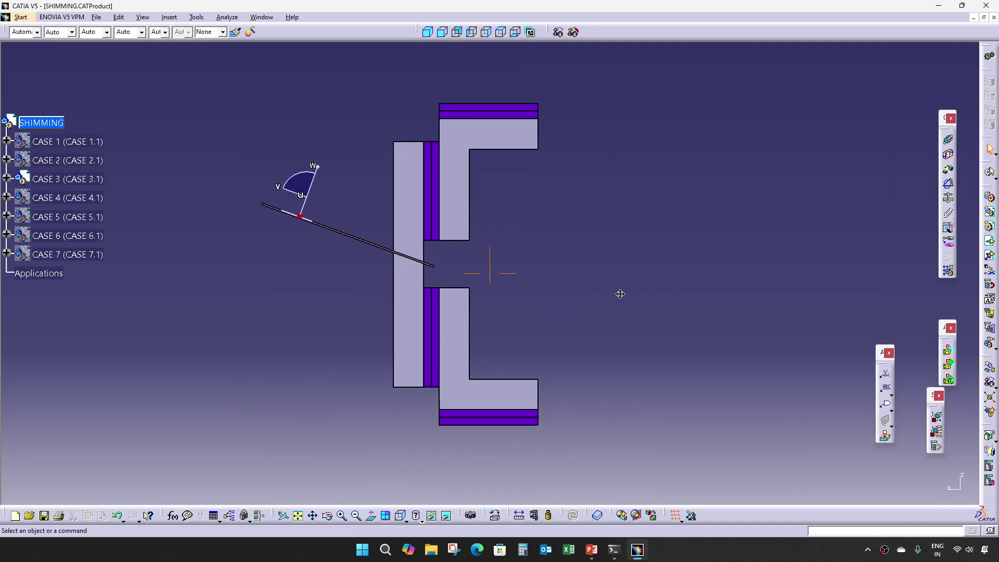
Check the plate's angles in the compass manipulation parameters from the right view and reset the compass
double_click(307, 193)
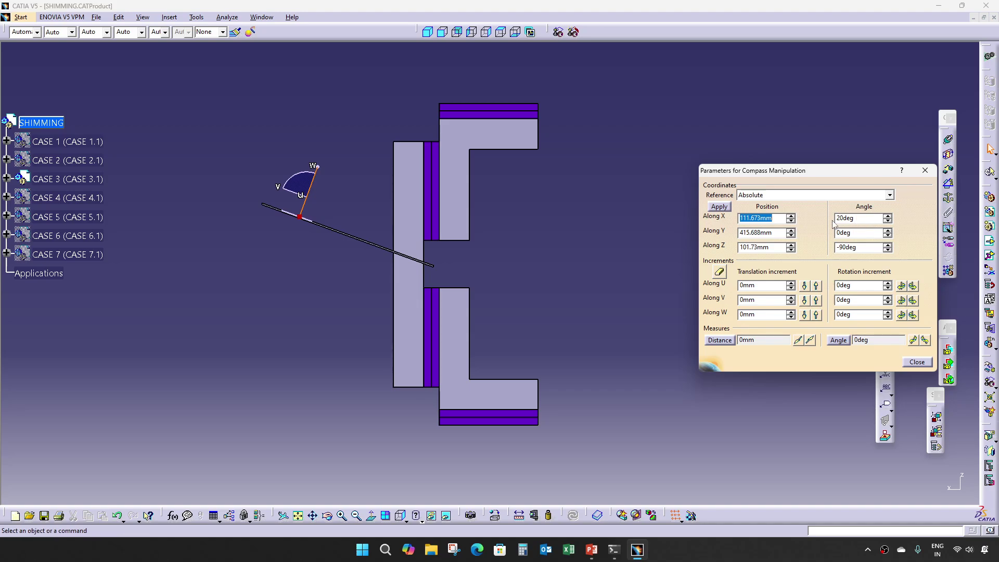
click(926, 170)
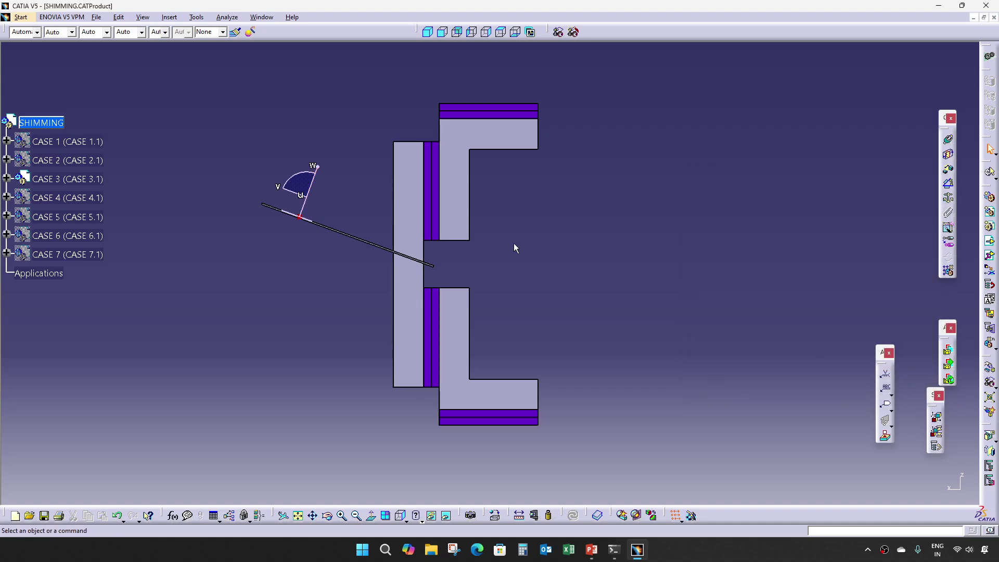
key(alt+v)
key(r)
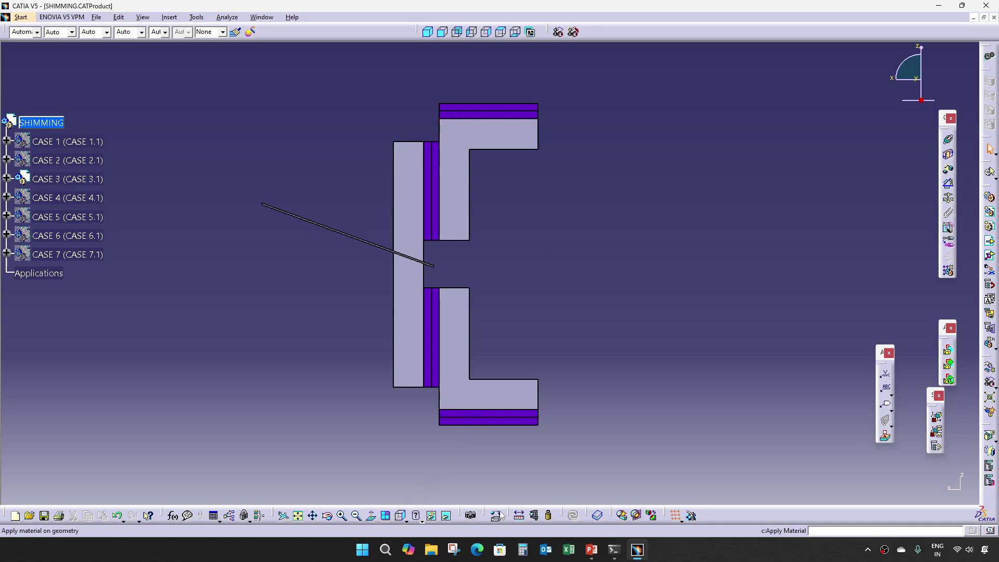
Capture the CASE 3 right view with Snipping Tool, and annotate it in red with the plate's 20-degree tilt and a horizontal double-headed arrow
click(454, 550)
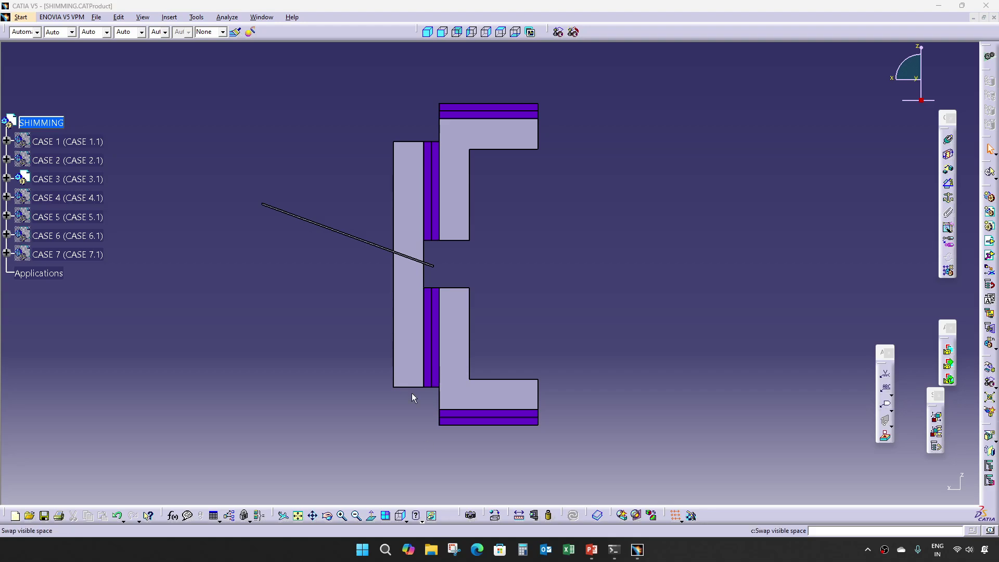
click(364, 170)
drag(183, 57, 729, 491)
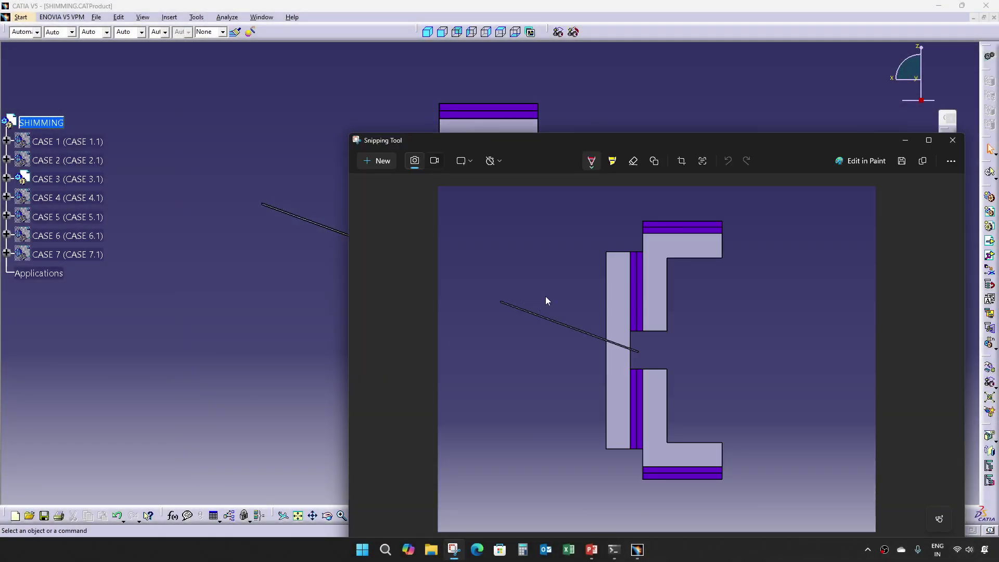
drag(607, 142, 445, 54)
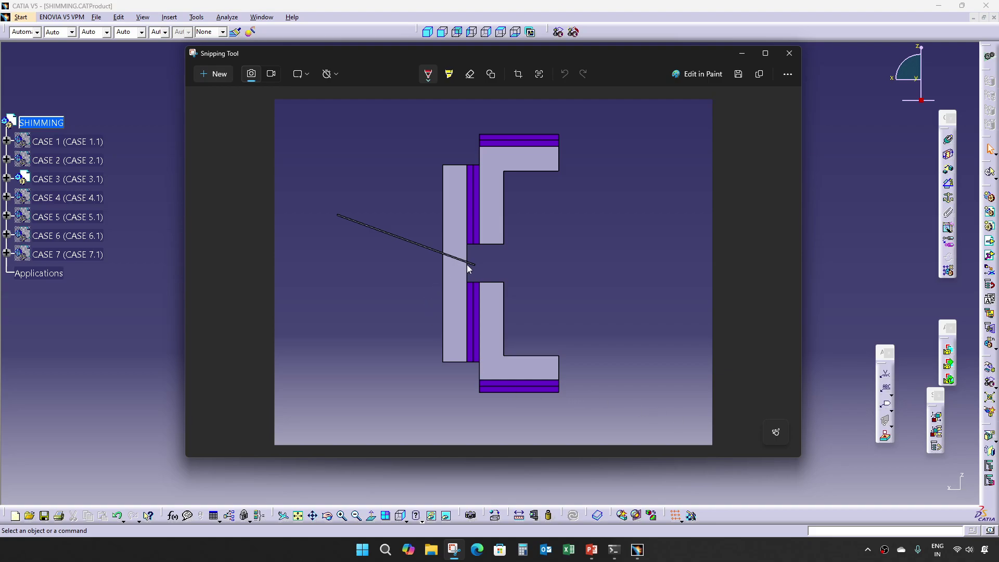
drag(474, 266, 331, 205)
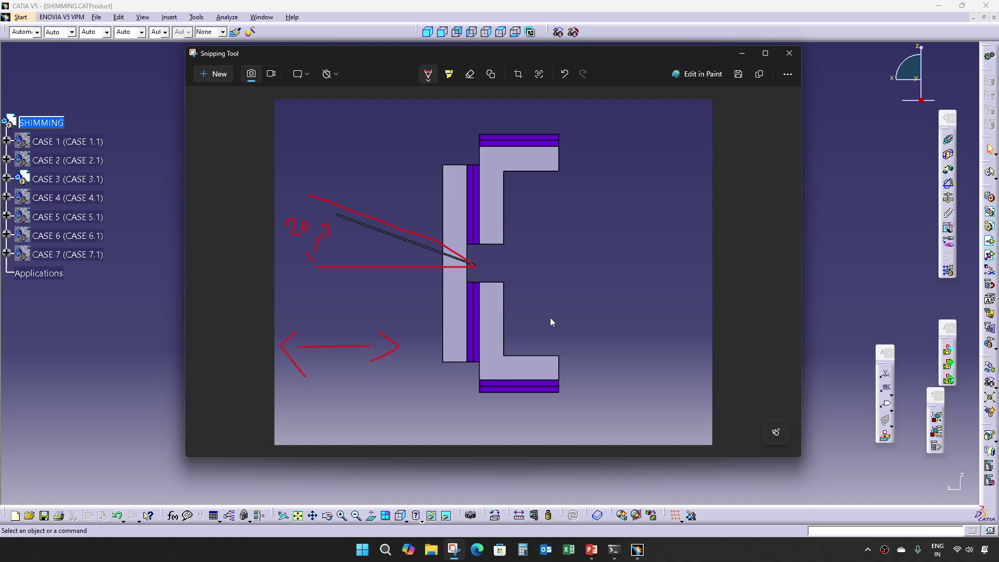
click(790, 53)
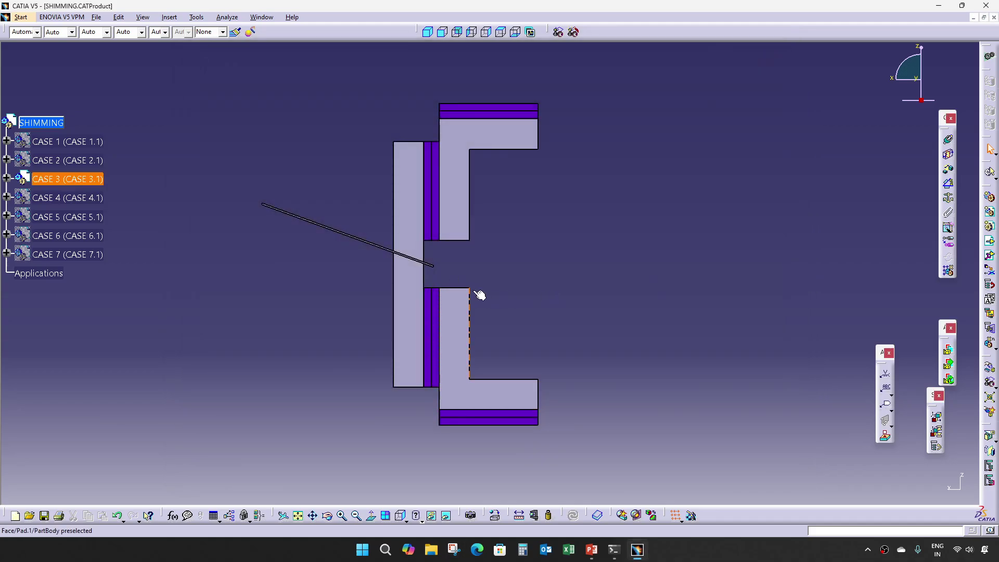
Show CASE 4 and hide CASE 3 so that only CASE 4 is displayed
ctrl+middle_drag(525, 278, 539, 315)
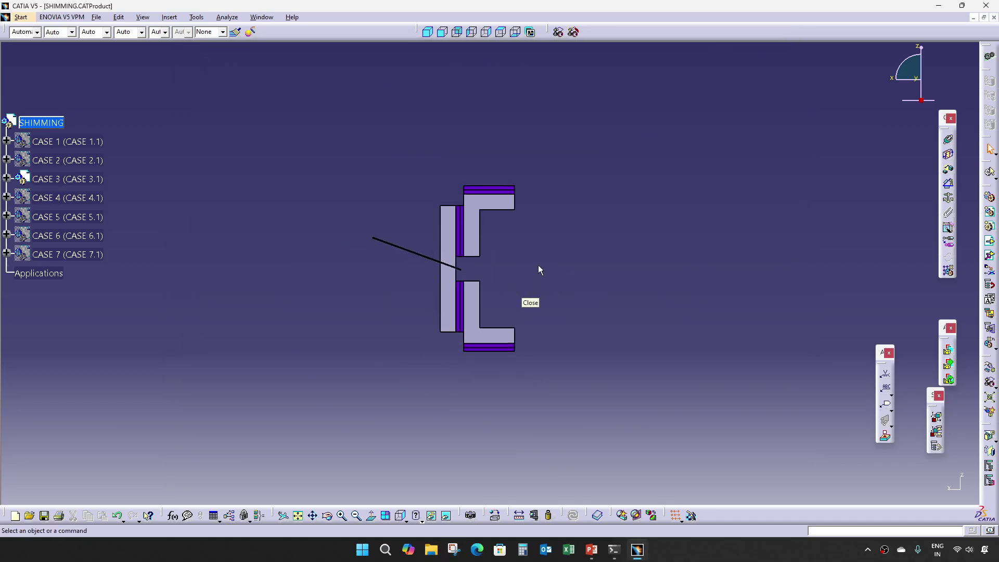
middle_drag(513, 242, 589, 337)
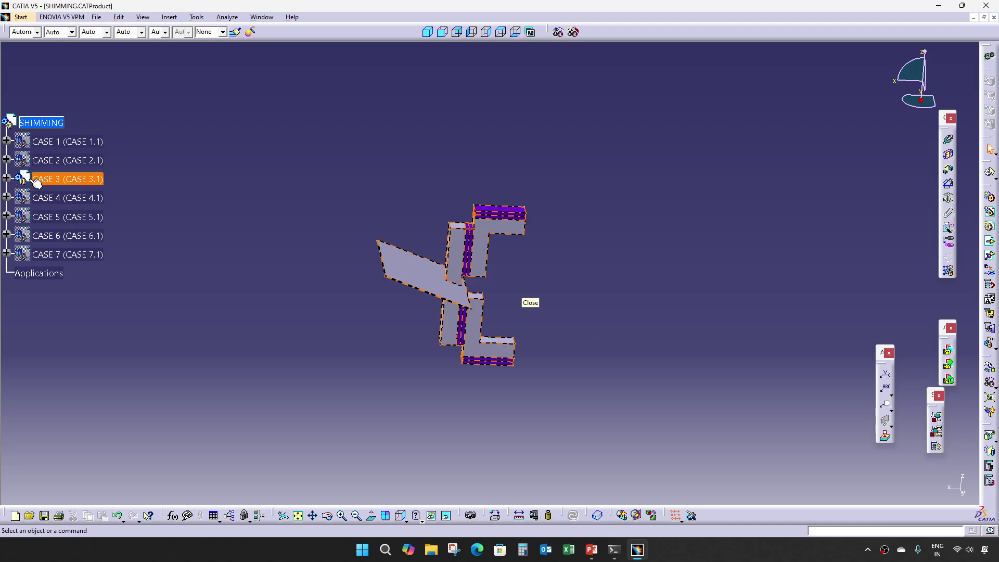
click(69, 179)
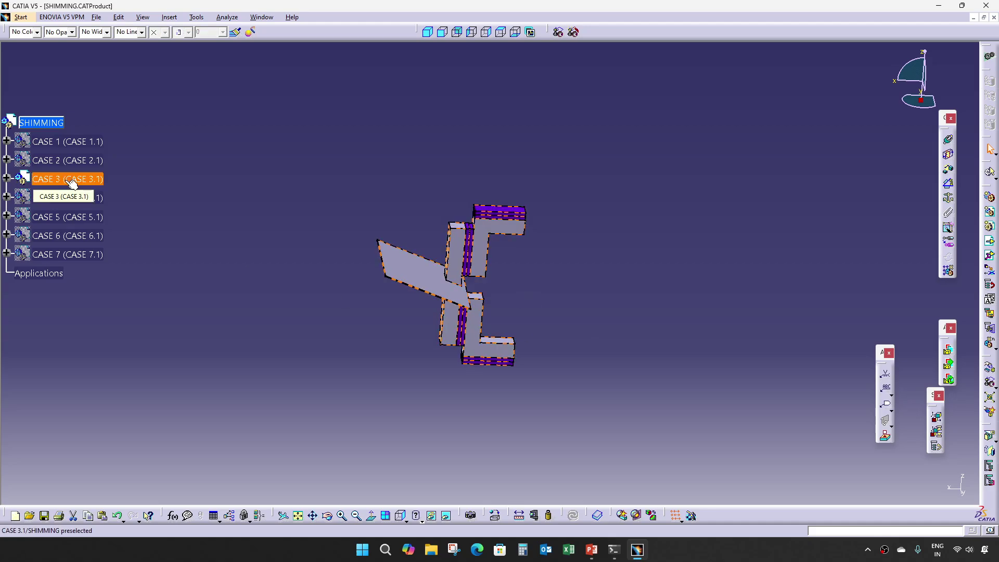
click(69, 198)
key(space)
middle_drag(513, 311, 248, 282)
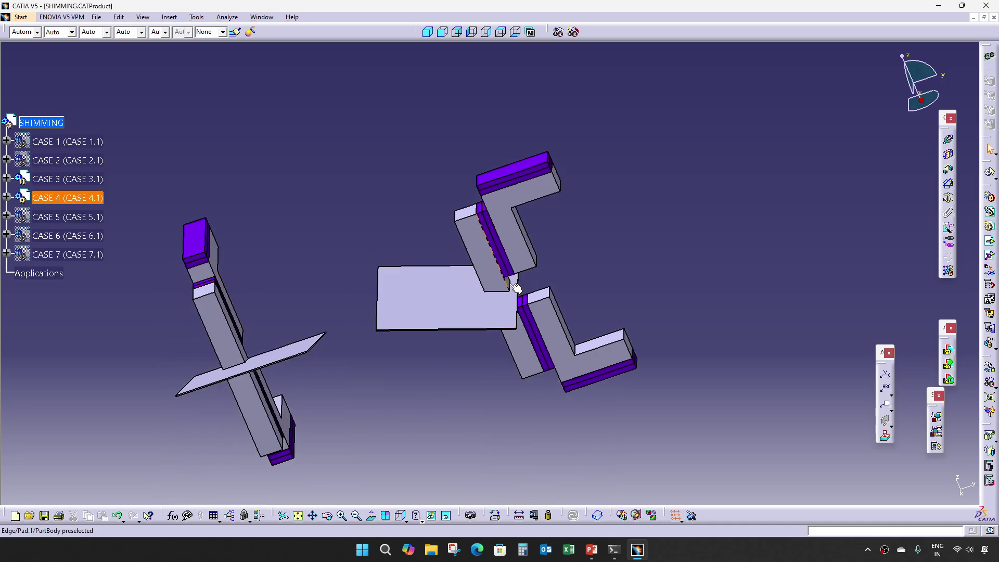
middle_drag(301, 312, 409, 352)
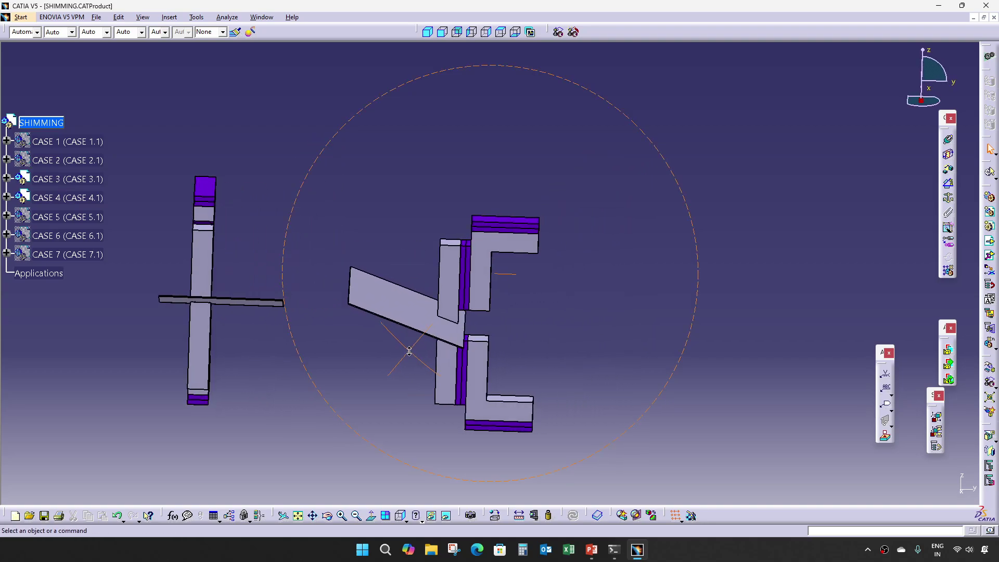
click(94, 182)
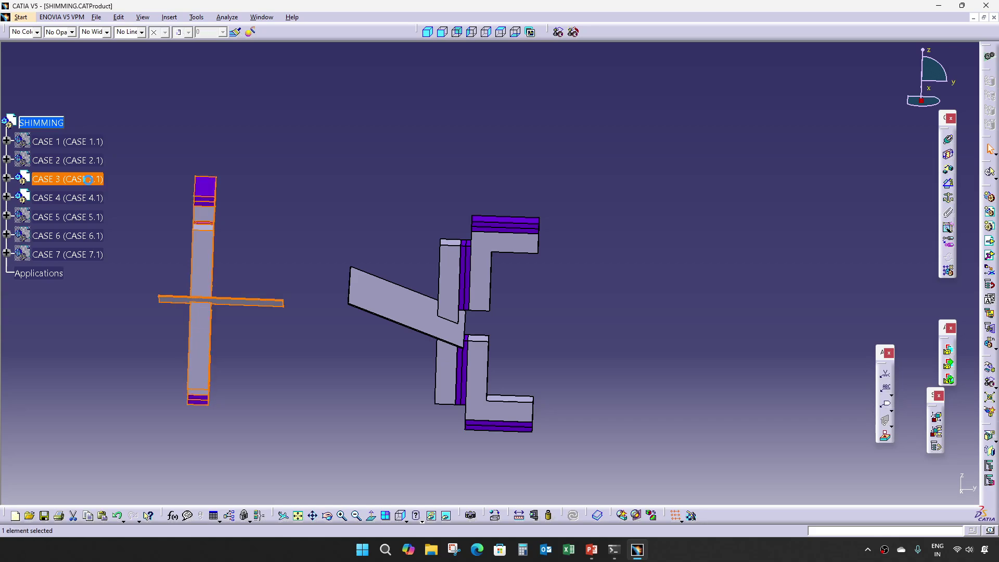
key(space)
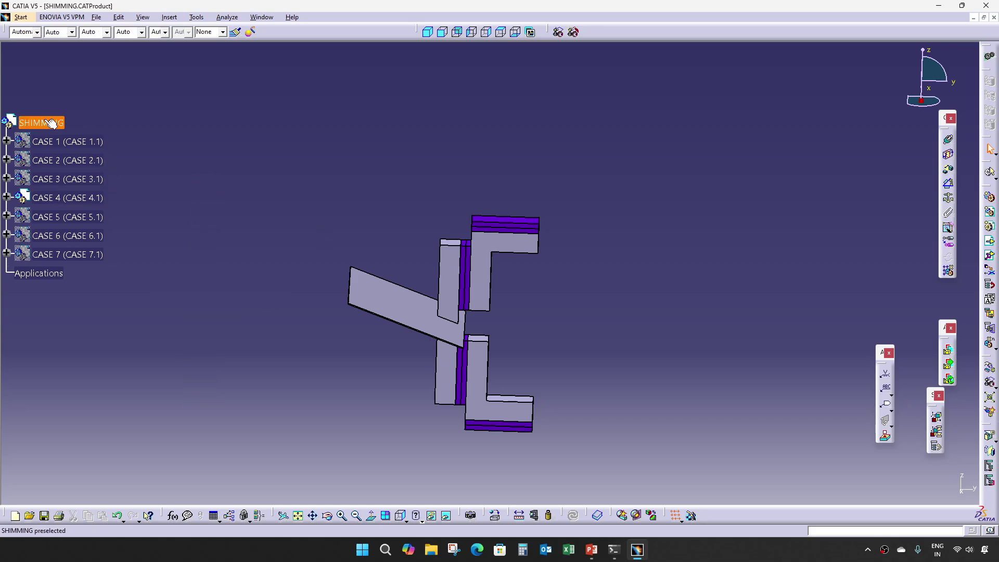
Orient the view of CASE 4 square to the YZ plane, with its inclined plate seen edge-on
click(486, 32)
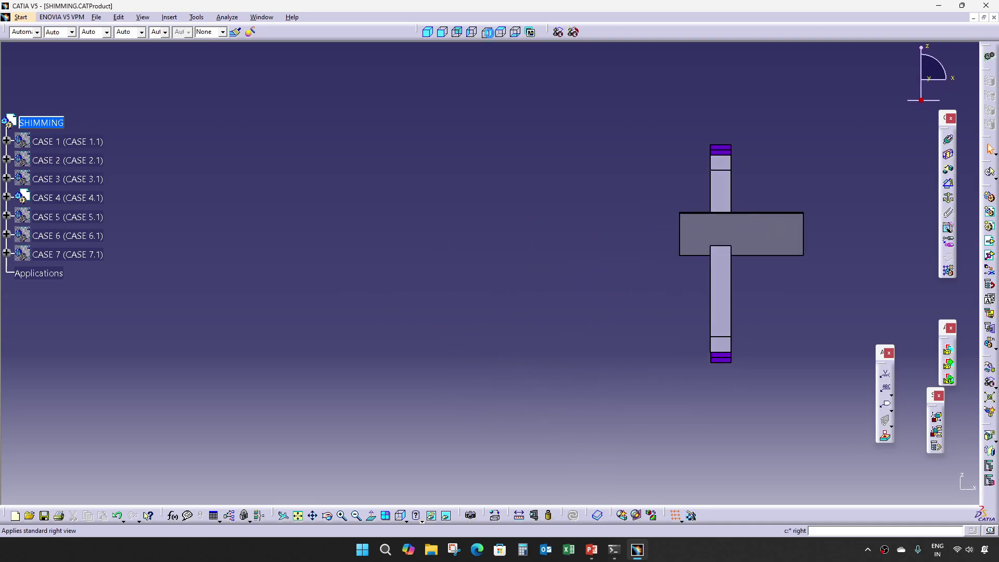
click(487, 32)
click(501, 32)
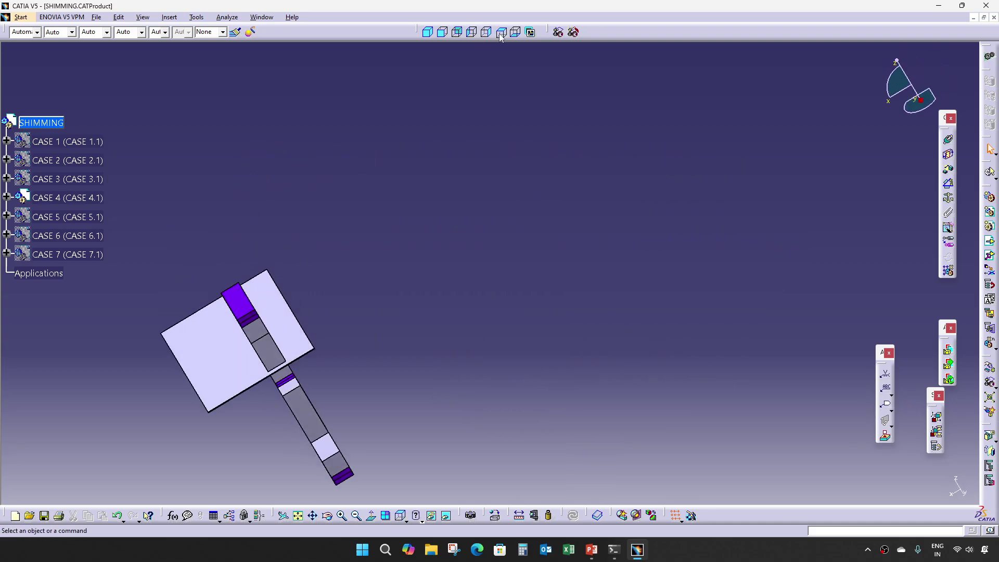
click(472, 32)
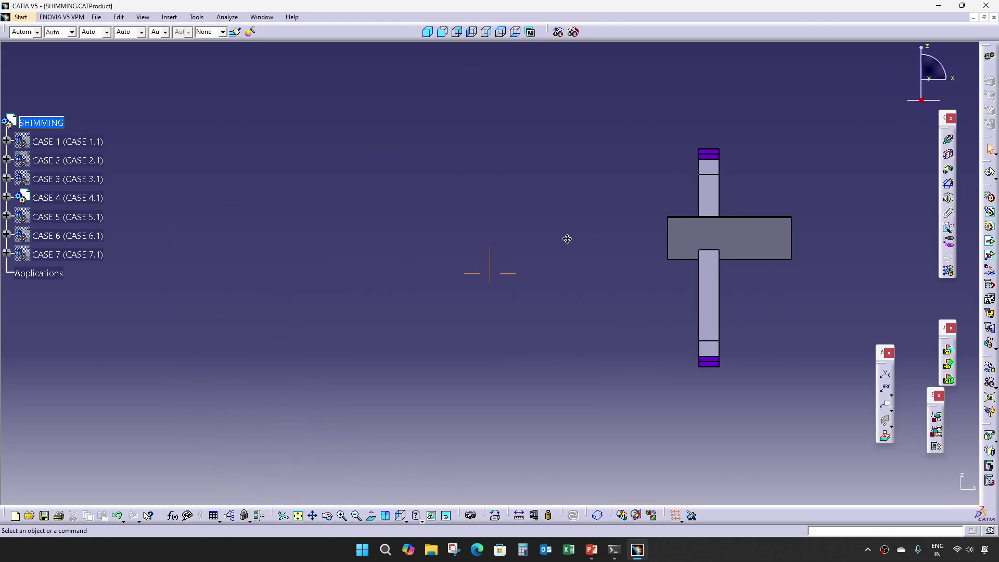
middle_drag(568, 239, 435, 243)
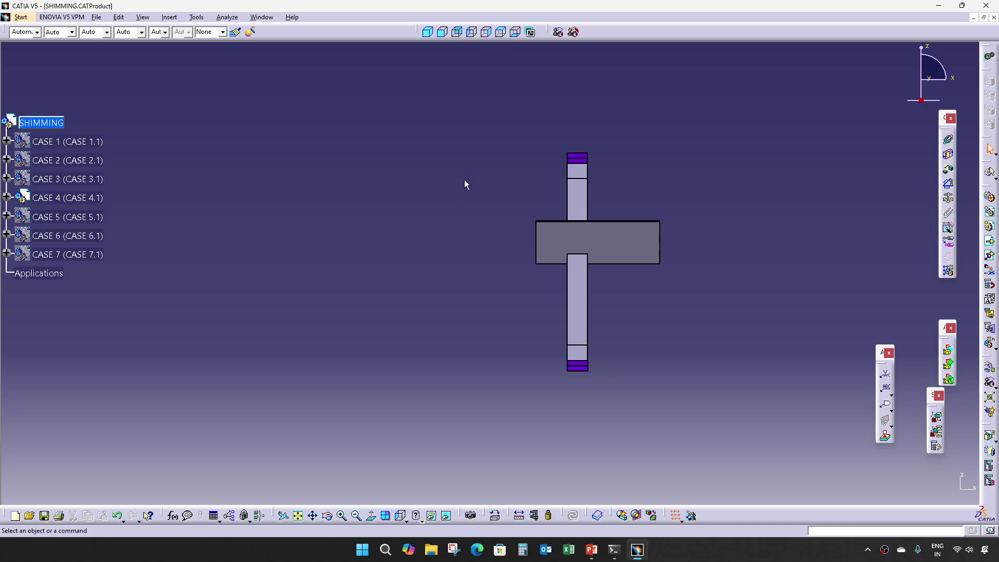
key(shift+Left)
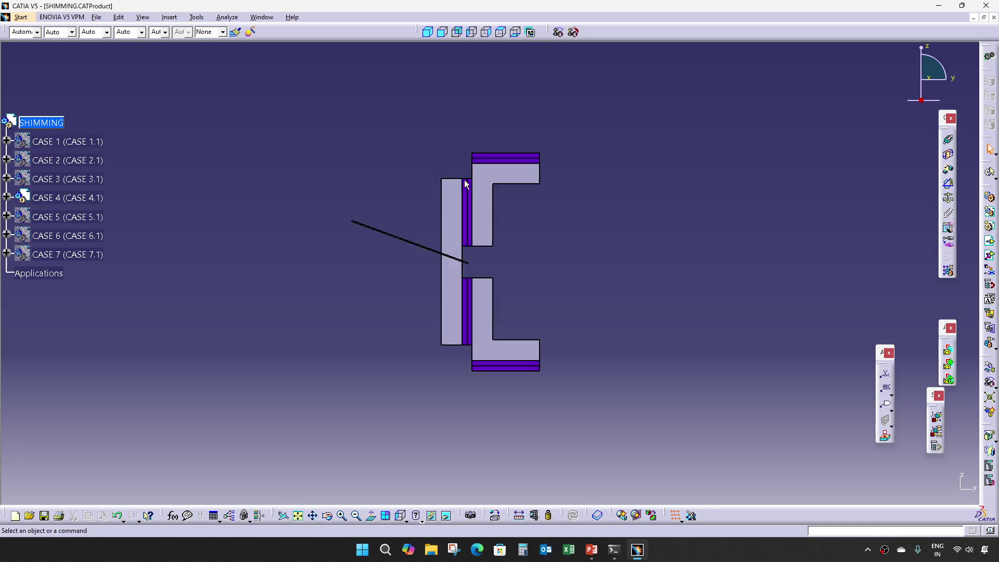
middle_drag(580, 273, 576, 299)
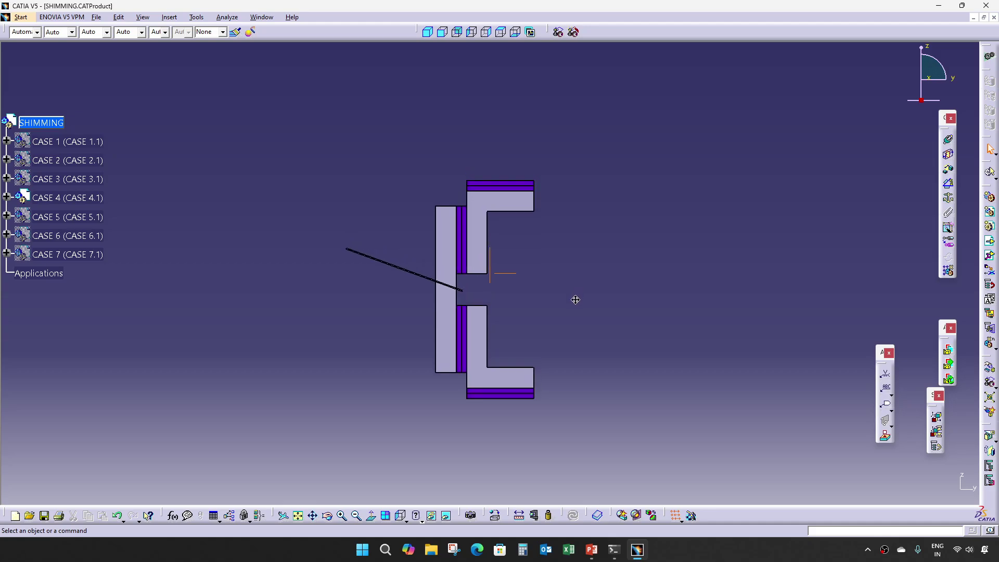
Capture the CASE 4 side view with Snipping Tool, annotate the plate's tilt and a horizontal double-headed arrow in red, and close the capture
click(454, 549)
click(214, 57)
drag(309, 83, 669, 457)
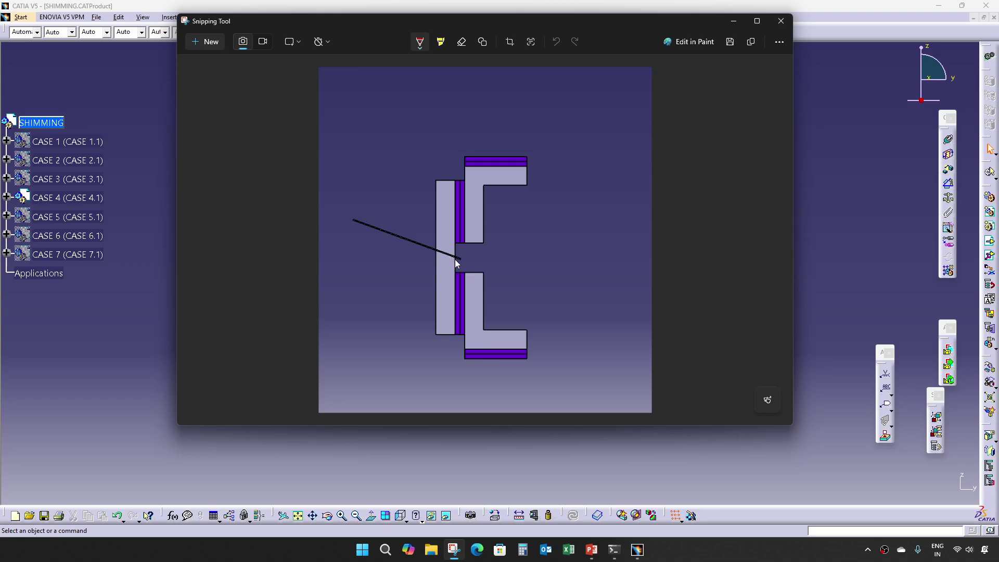
drag(455, 260, 431, 252)
drag(376, 231, 350, 221)
mouse_move(348, 265)
mouse_down()
mouse_move(344, 240)
mouse_move(352, 236)
mouse_move(332, 249)
mouse_move(340, 242)
mouse_up()
mouse_move(348, 313)
mouse_down()
mouse_move(409, 310)
mouse_move(411, 319)
mouse_move(358, 324)
mouse_up()
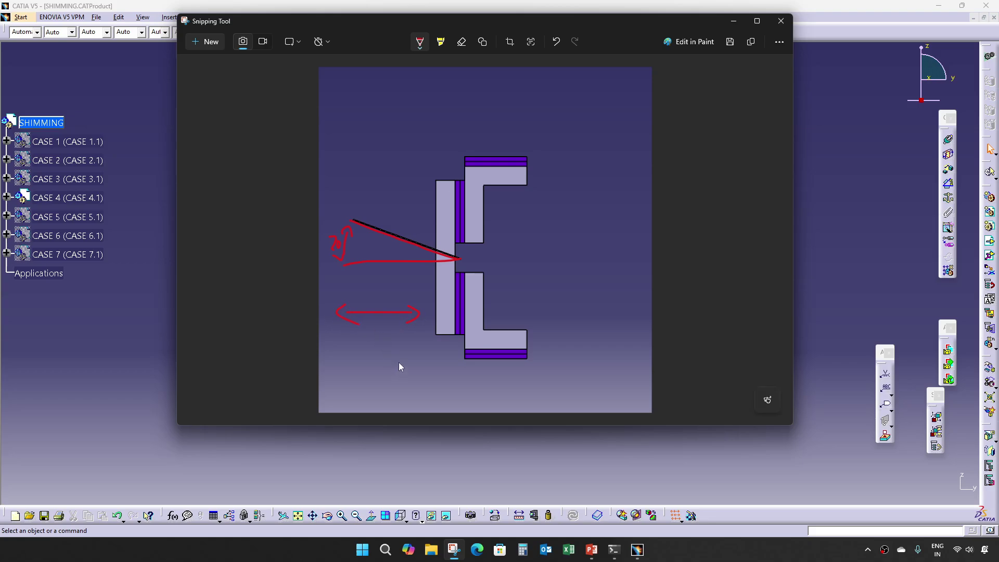
click(780, 21)
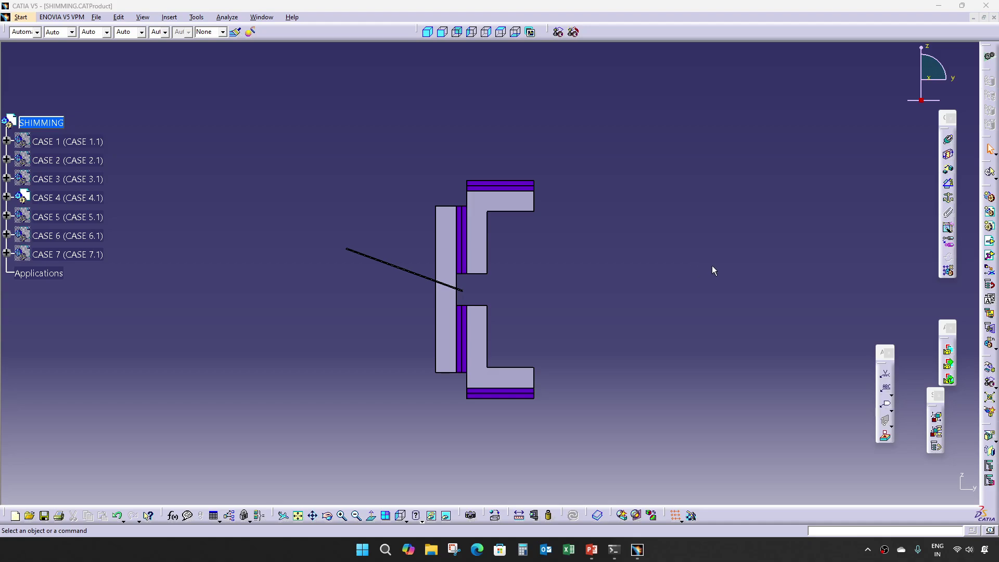
Hide CASE 4 and show CASE 5
middle_drag(261, 269, 189, 258)
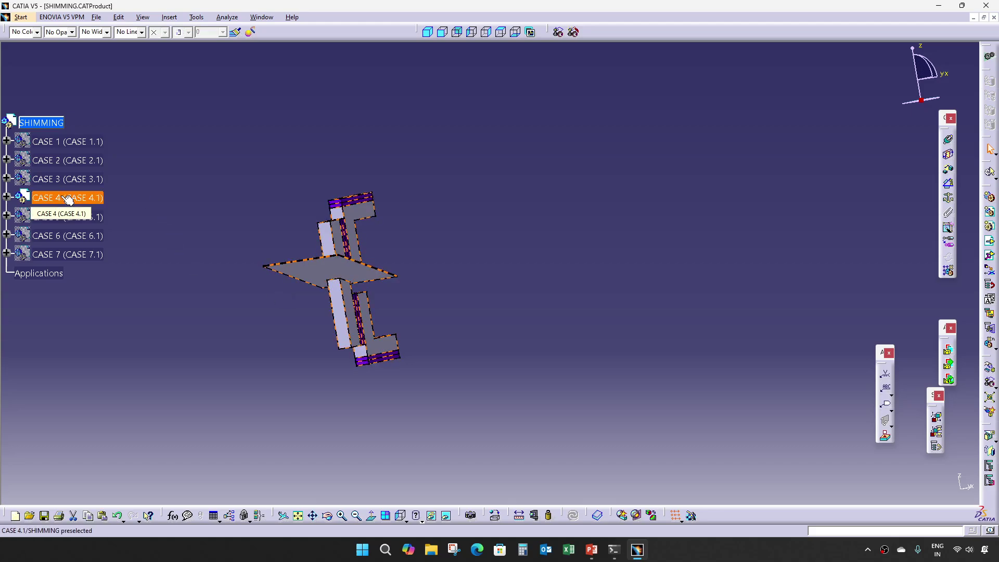
key(space)
click(79, 219)
key(space)
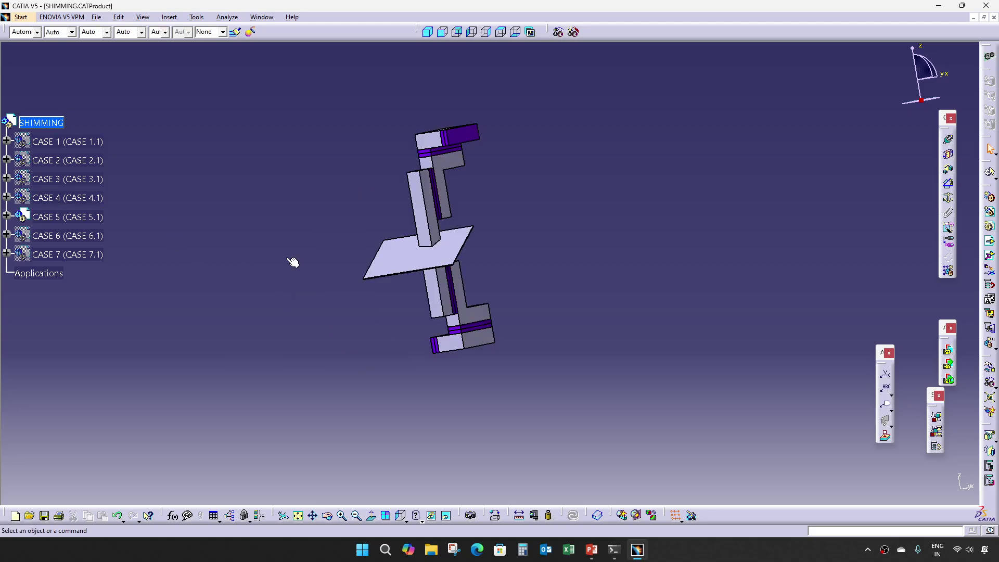
Place the compass on the inclined plate of CASE 5 and check its X and Z angles in the compass manipulation parameters
middle_drag(543, 313, 591, 296)
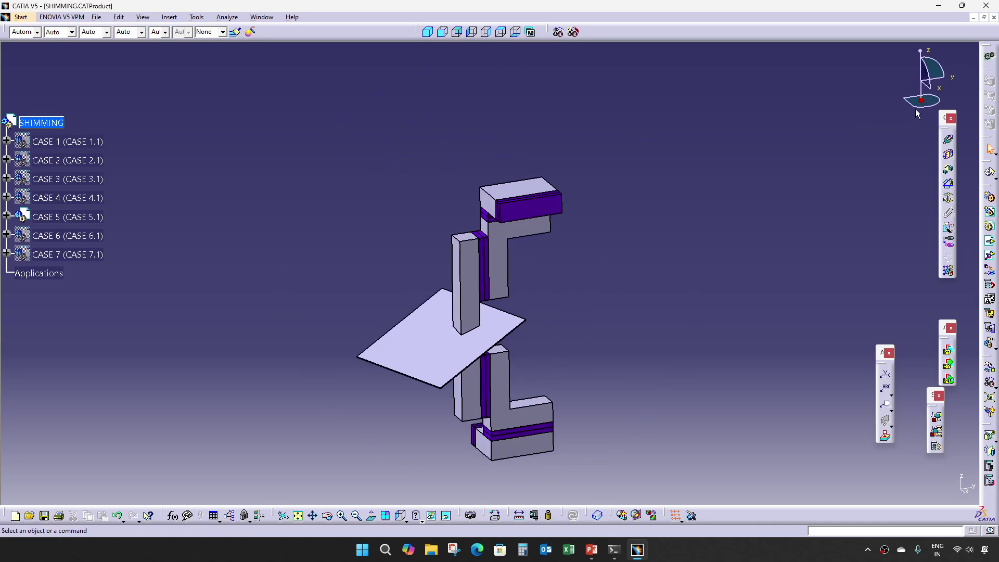
drag(922, 100, 419, 345)
click(684, 326)
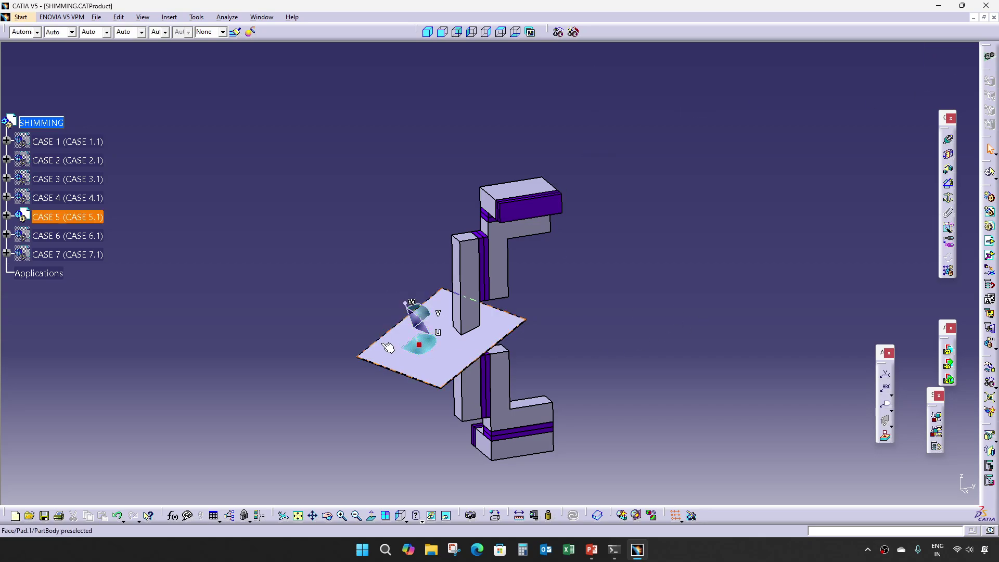
double_click(411, 323)
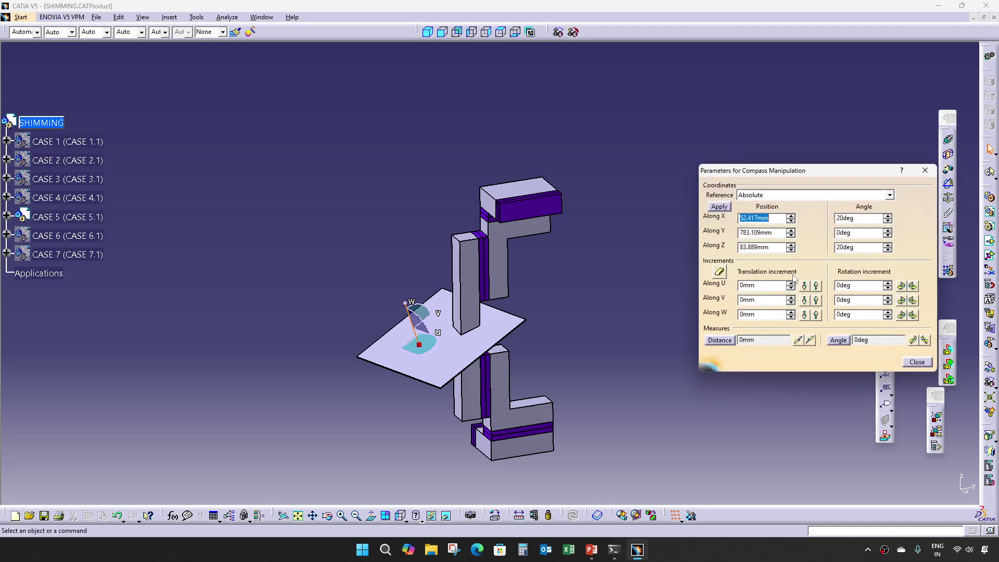
click(859, 219)
click(854, 248)
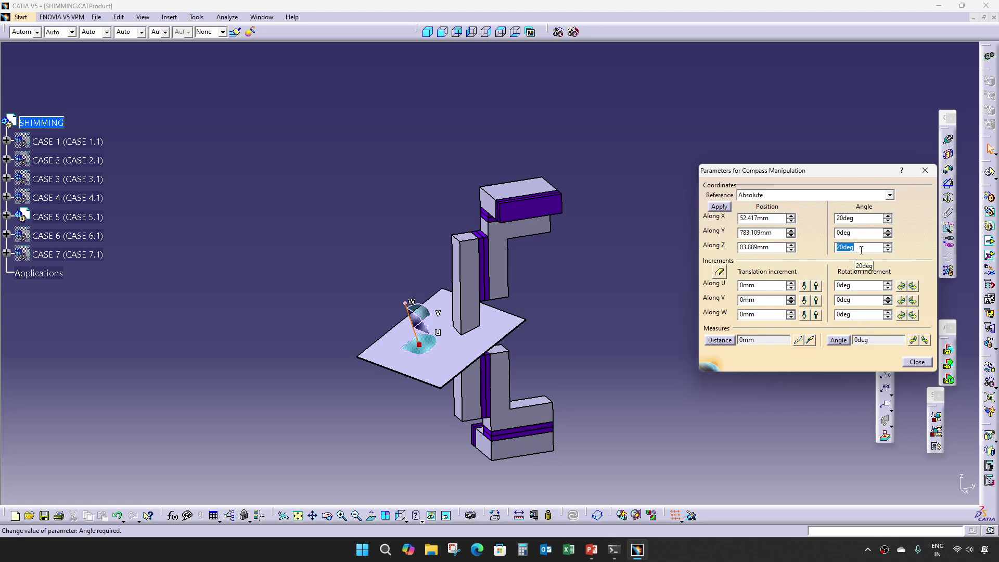
key(Escape)
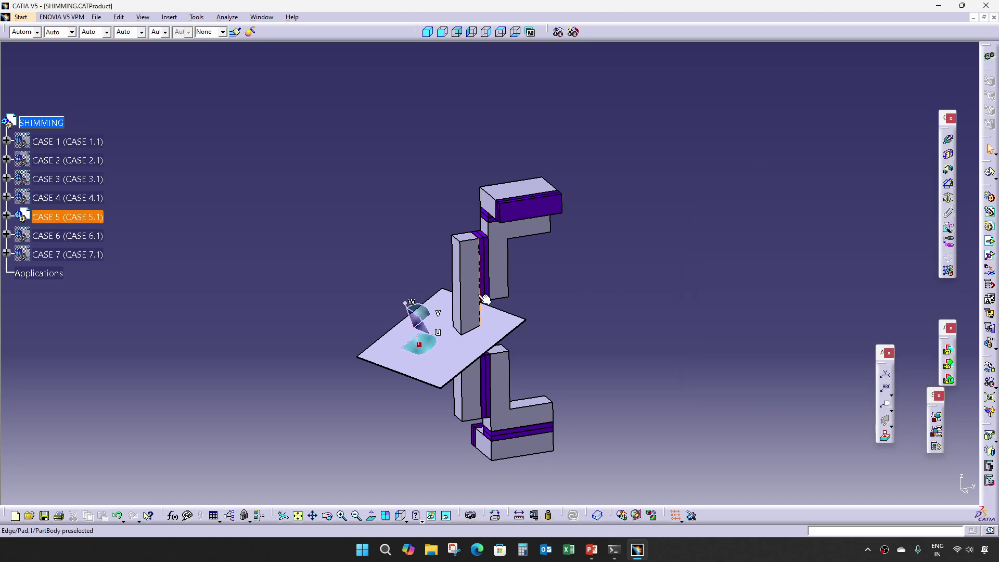
Reset the compass and examine the upper and lower shim packs of CASE 5
middle_drag(528, 331, 607, 281)
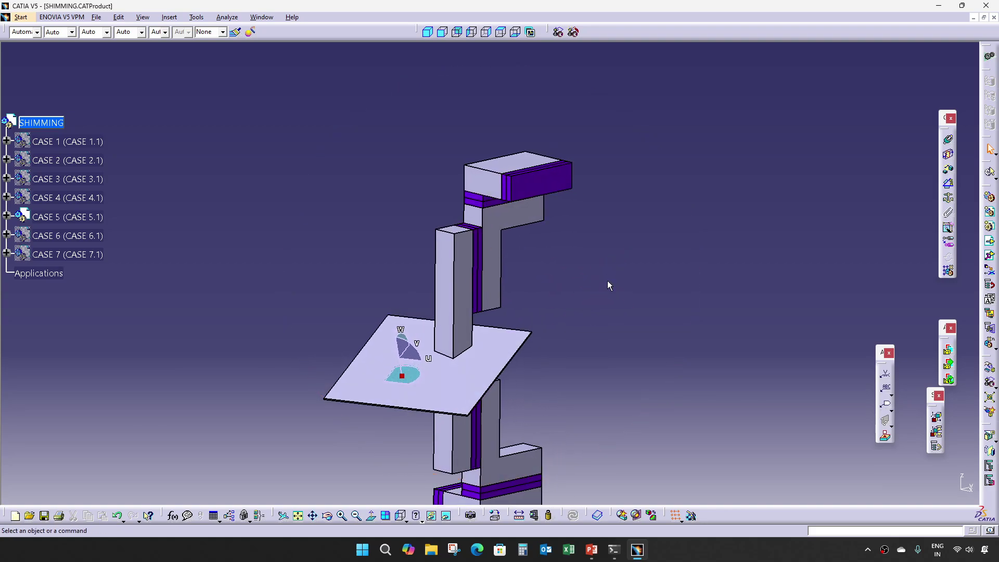
key(alt+v)
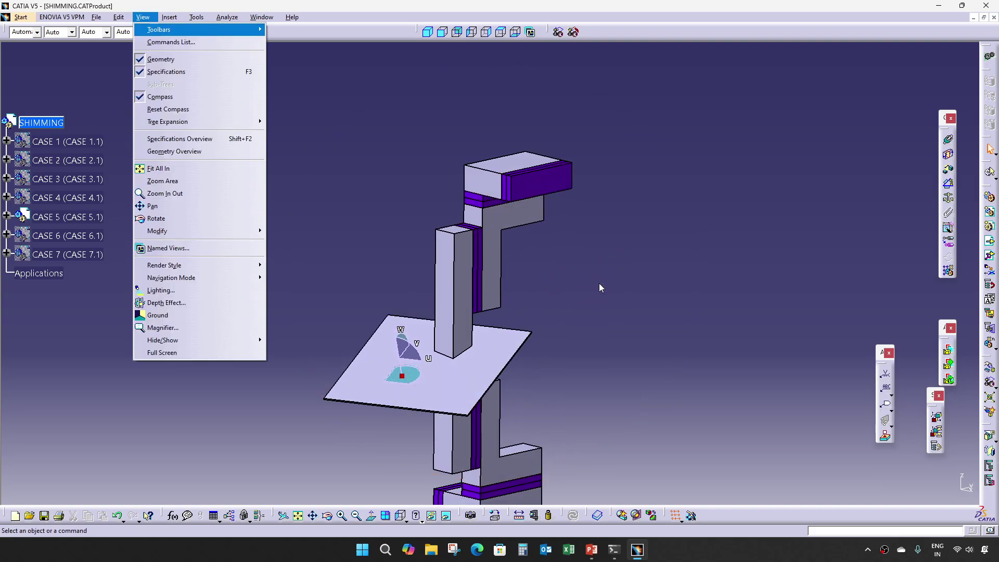
key(Escape)
middle_drag(596, 285, 582, 270)
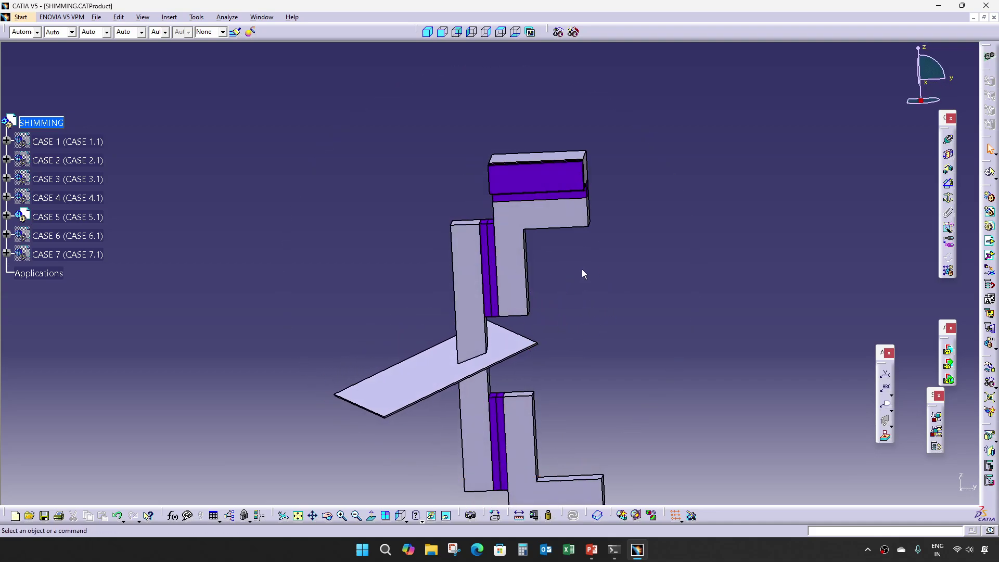
middle_drag(600, 324, 557, 311)
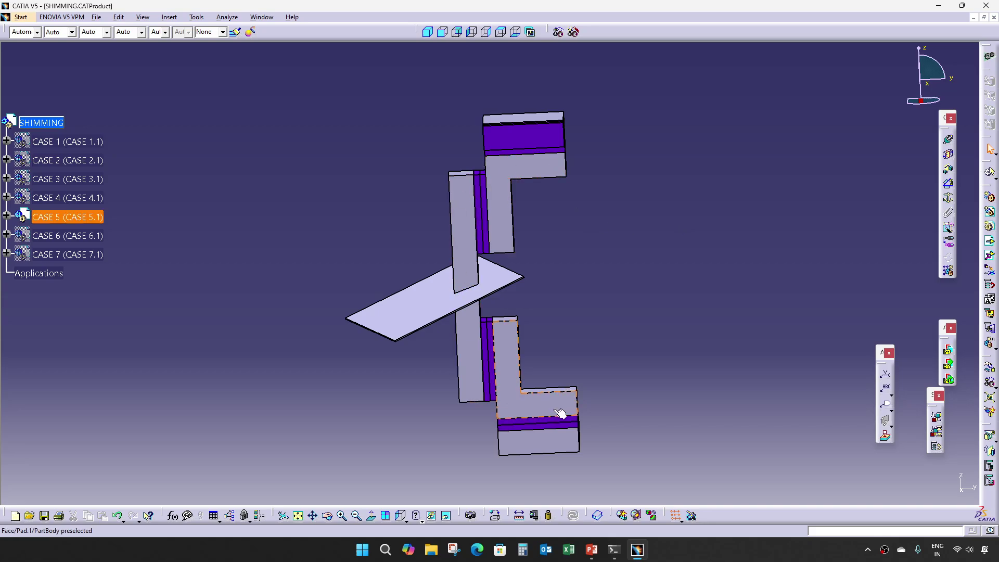
middle_drag(598, 341, 536, 339)
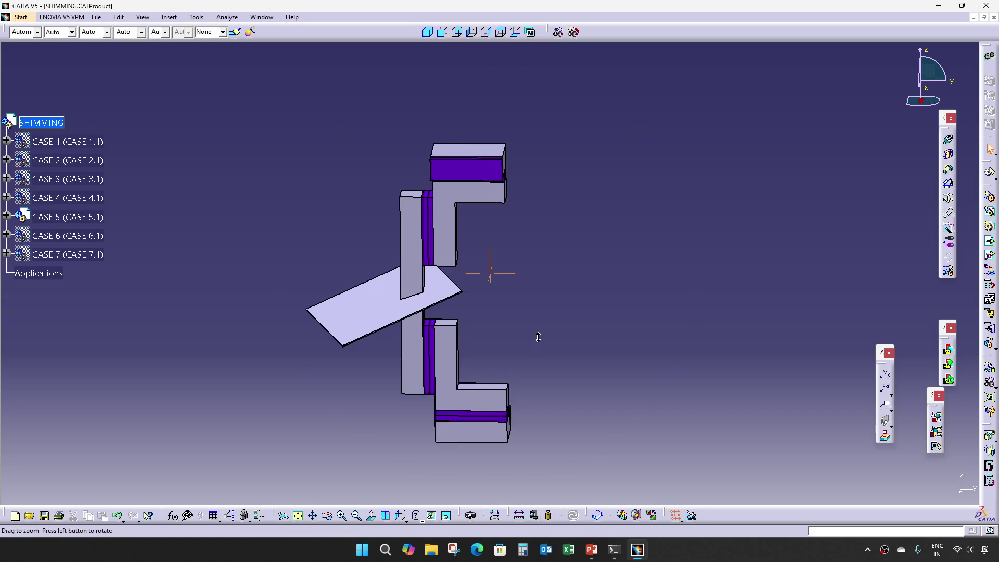
Hide CASE 5 and show CASE 6
click(88, 217)
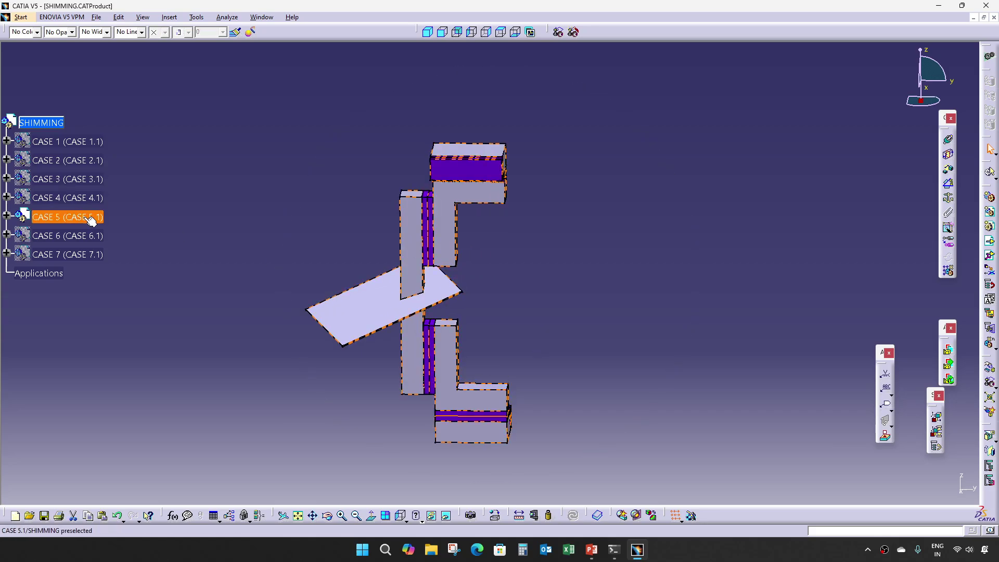
key(ctrl+h)
click(88, 236)
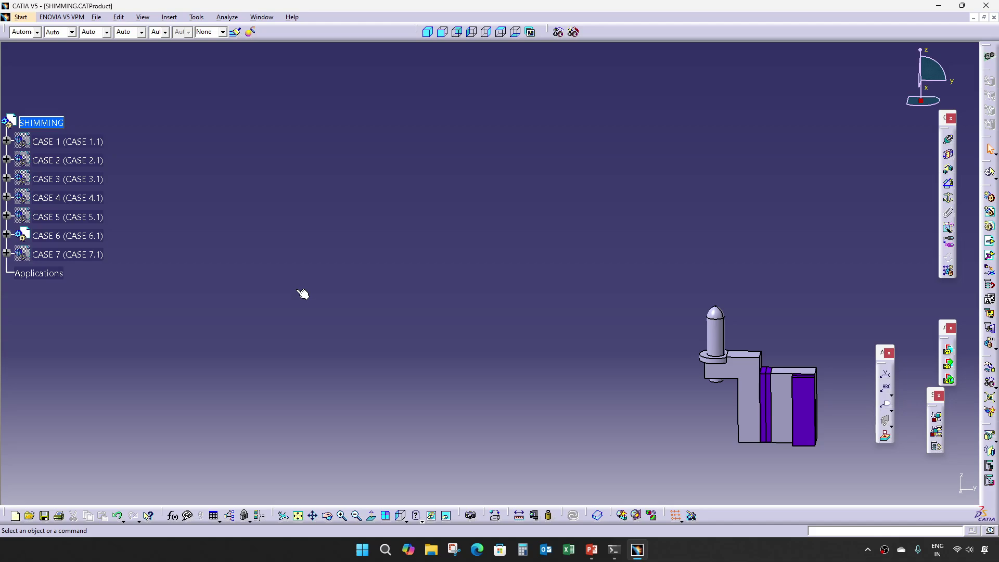
Place the compass on the locating pin of CASE 6 and check its angles in the compass manipulation parameters
middle_drag(764, 396, 495, 281)
middle_drag(565, 328, 625, 255)
drag(921, 100, 494, 256)
click(616, 241)
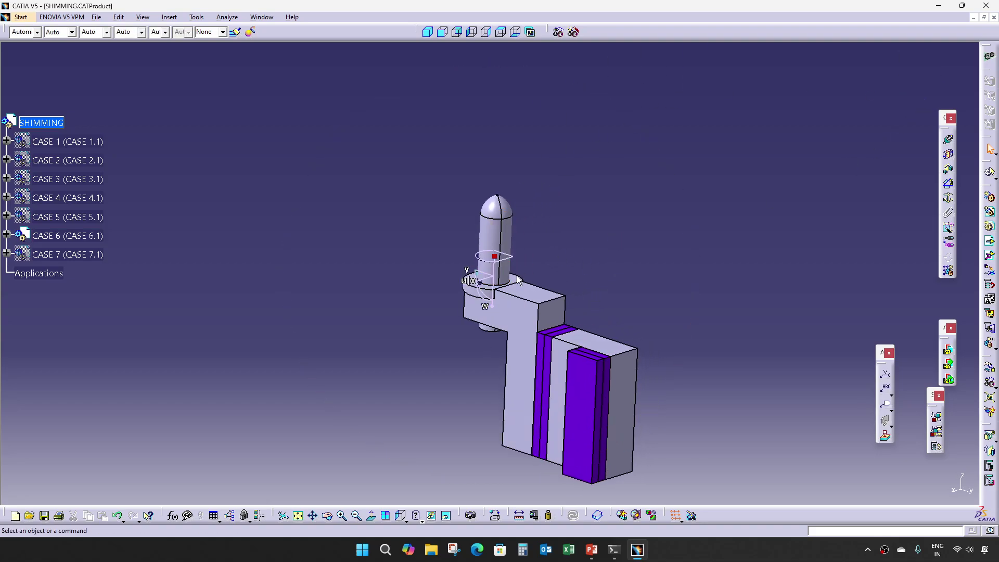
double_click(496, 283)
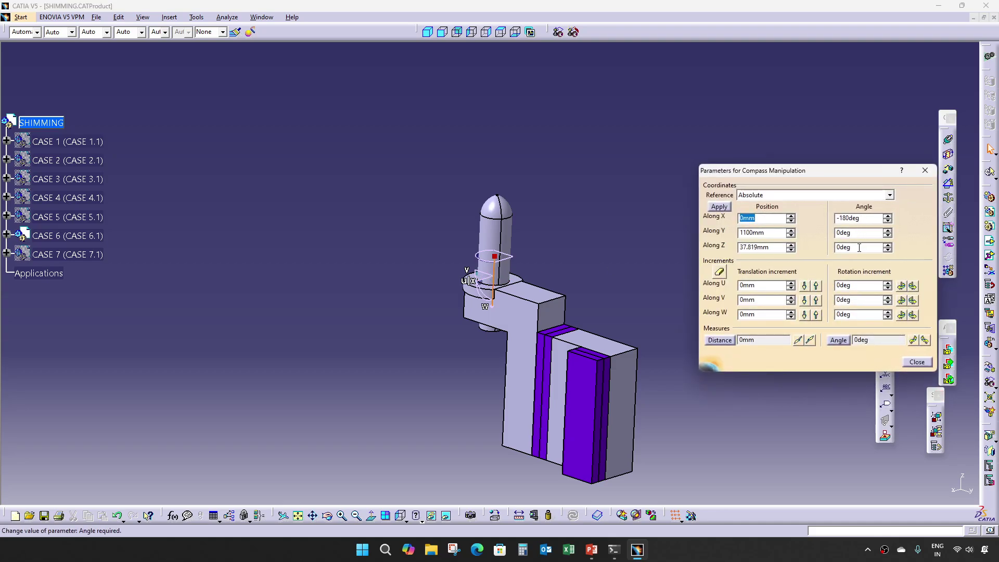
click(930, 169)
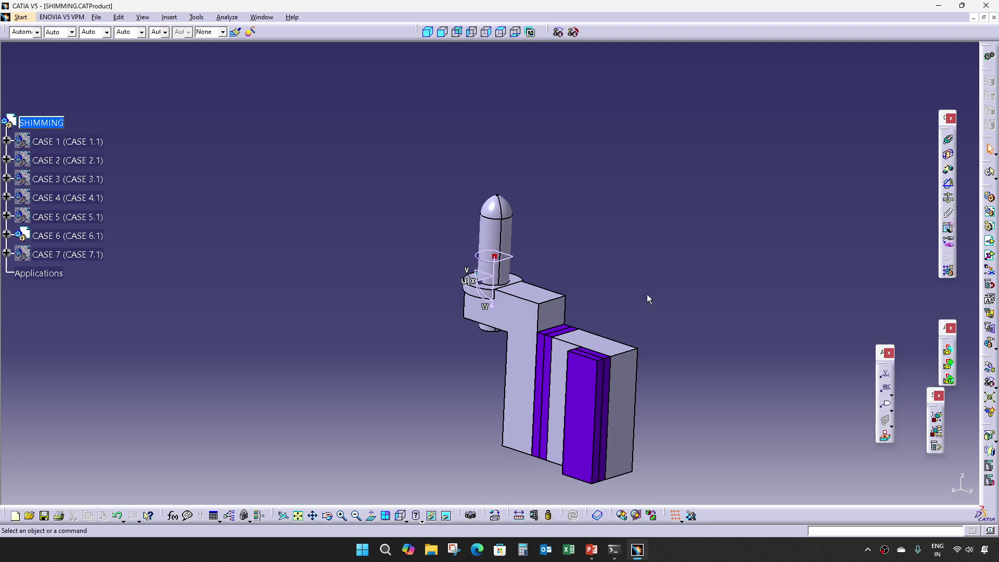
View the CASE 6 pin unit and its shims from above and reset the compass
middle_drag(545, 245, 577, 342)
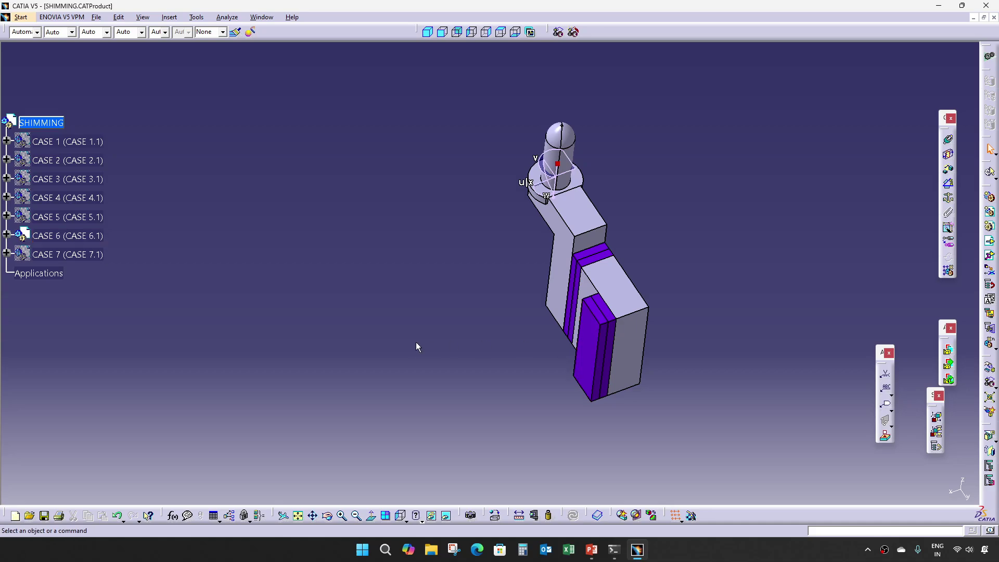
key(alt+v)
key(r)
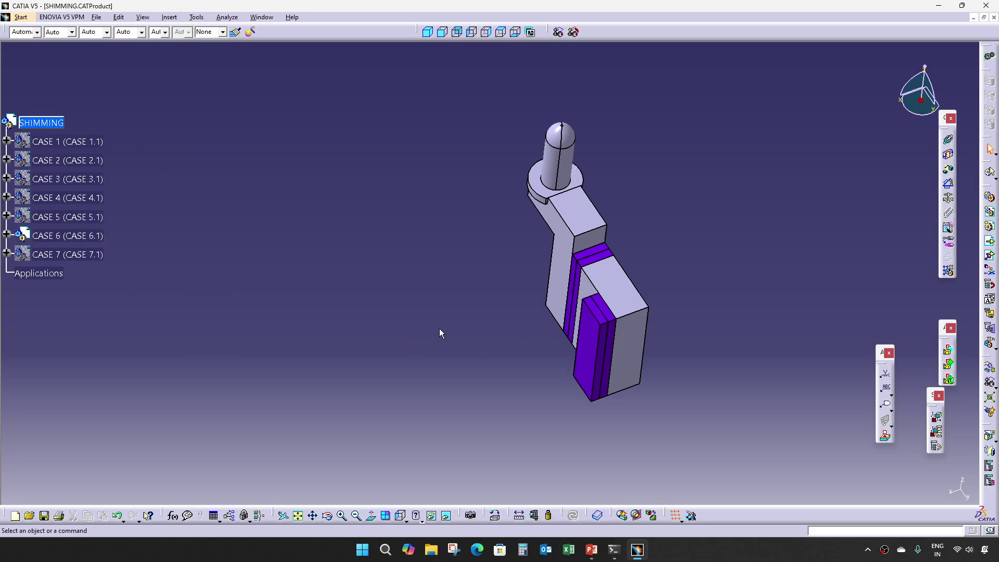
Hide CASE 6 and show CASE 7, viewing its pin unit from the side
double_click(93, 254)
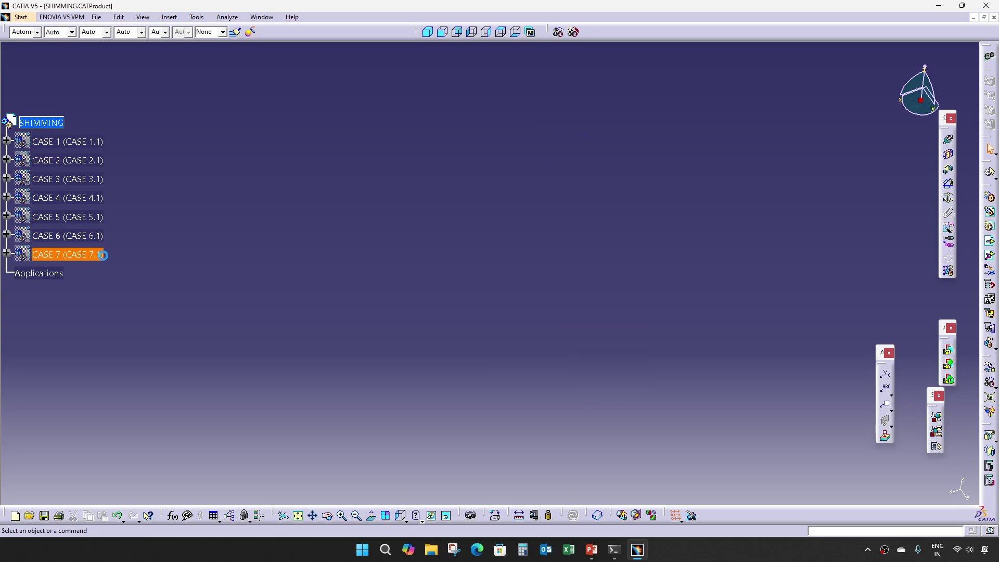
middle_drag(631, 380, 307, 262)
middle_drag(377, 303, 508, 274)
middle_drag(351, 409, 597, 333)
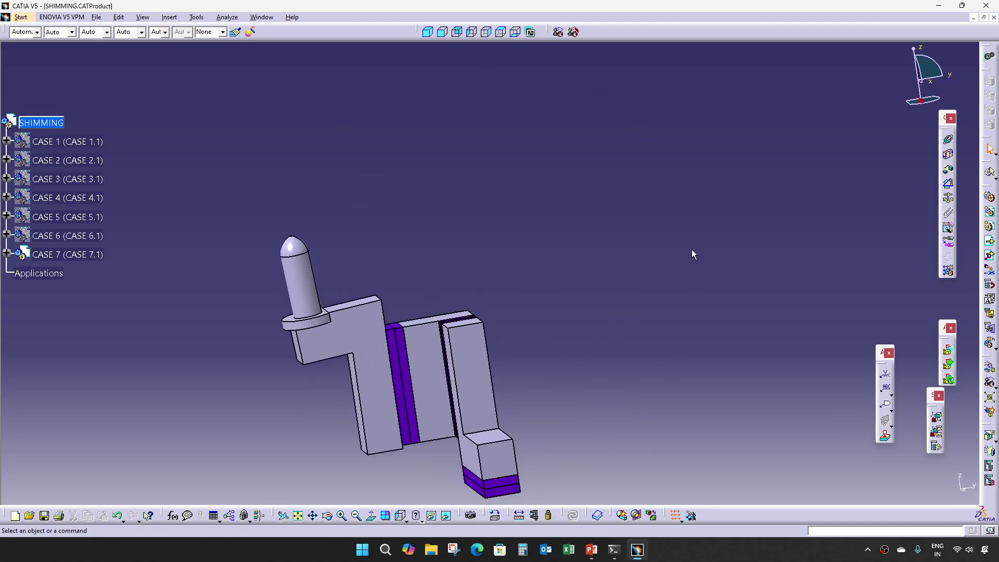
Place the compass on the locating pin of CASE 7 and check its angles in the compass manipulation parameters
drag(921, 100, 303, 290)
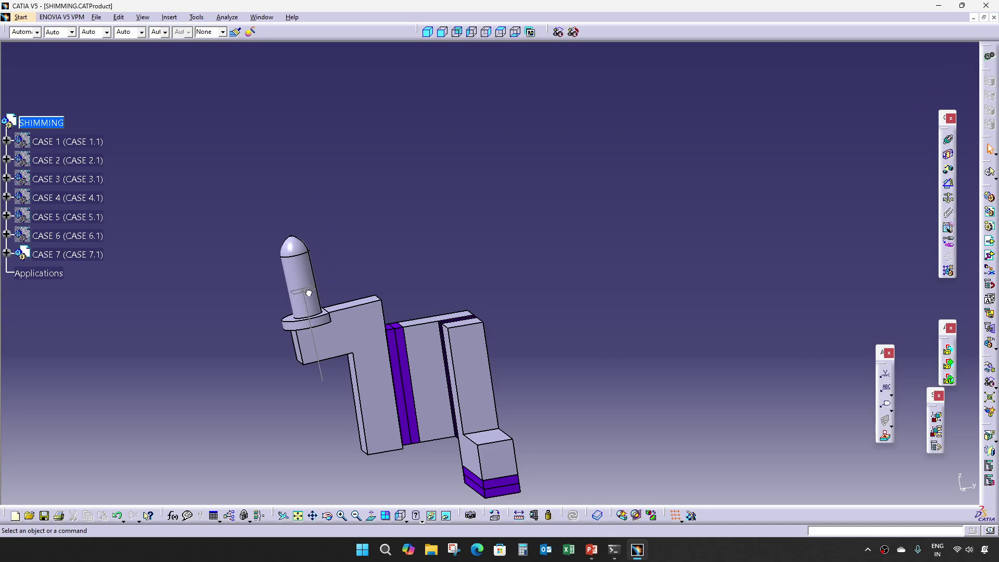
double_click(307, 312)
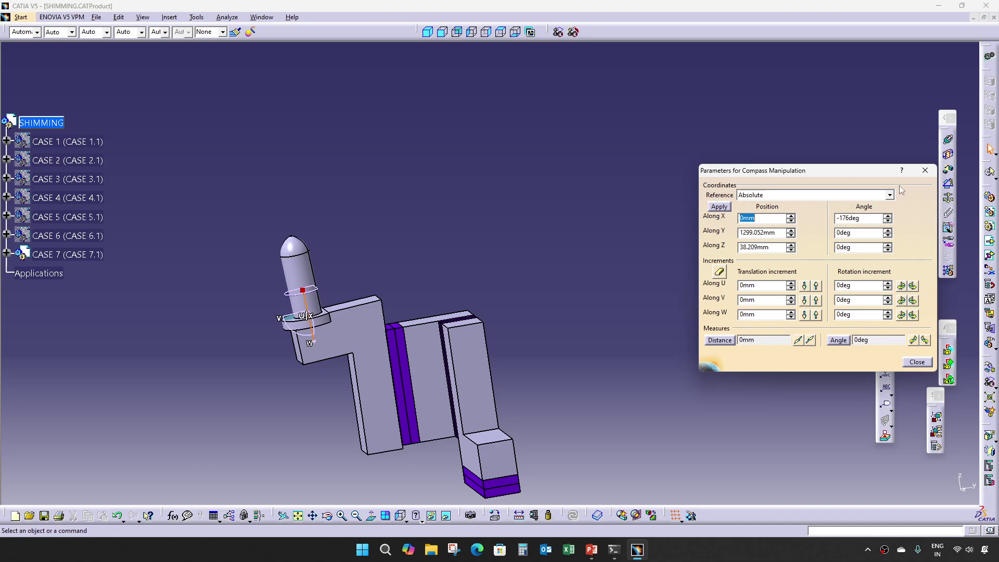
click(925, 170)
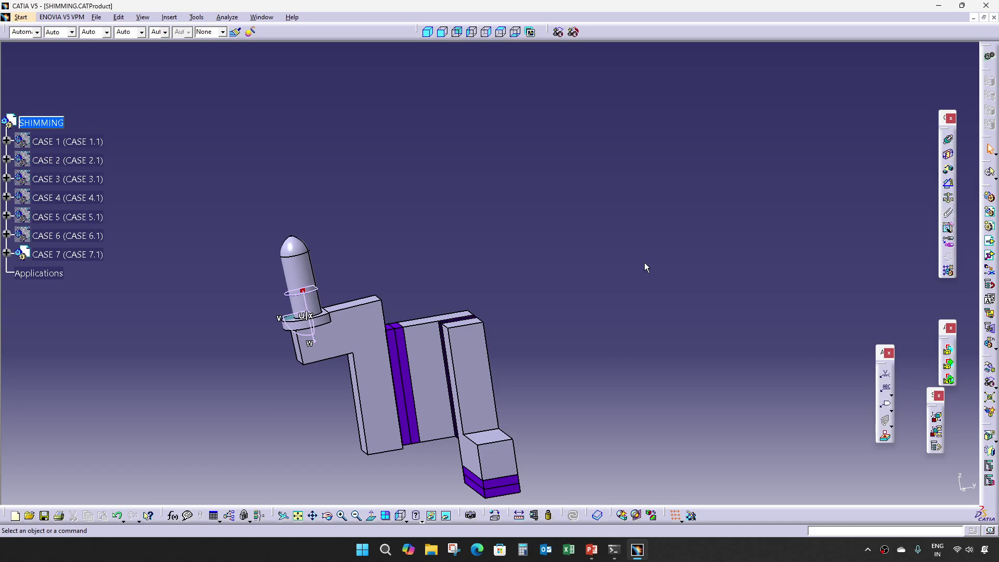
Reset the compass and examine the shim packs between the blocks and under the foot of CASE 7
key(alt+v)
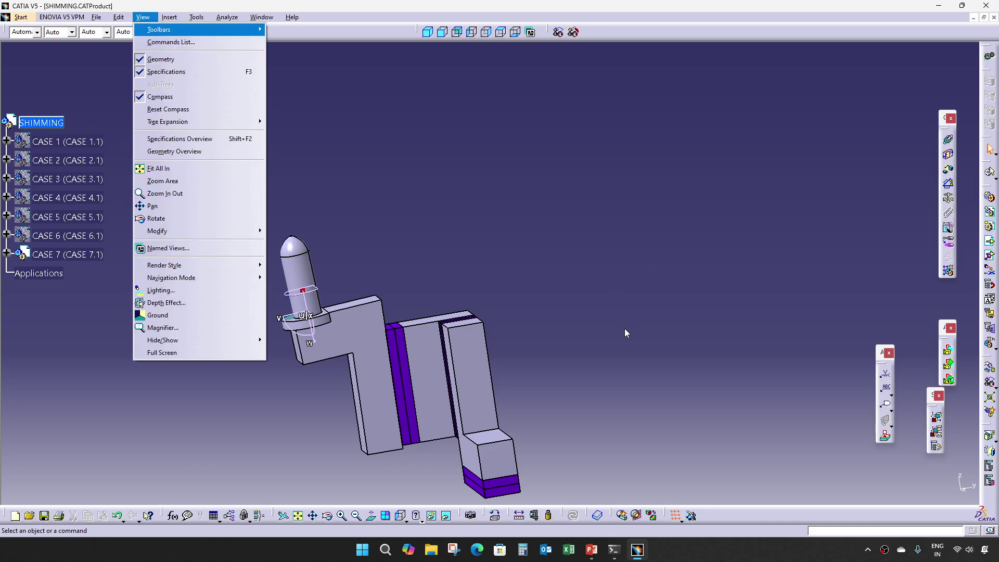
key(r)
middle_drag(508, 267, 621, 349)
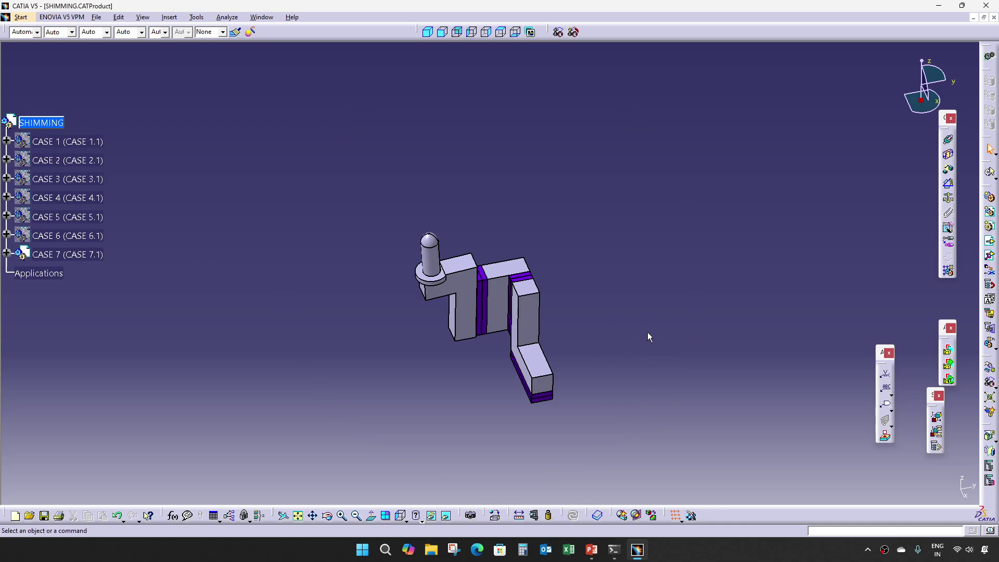
middle_drag(553, 386, 546, 338)
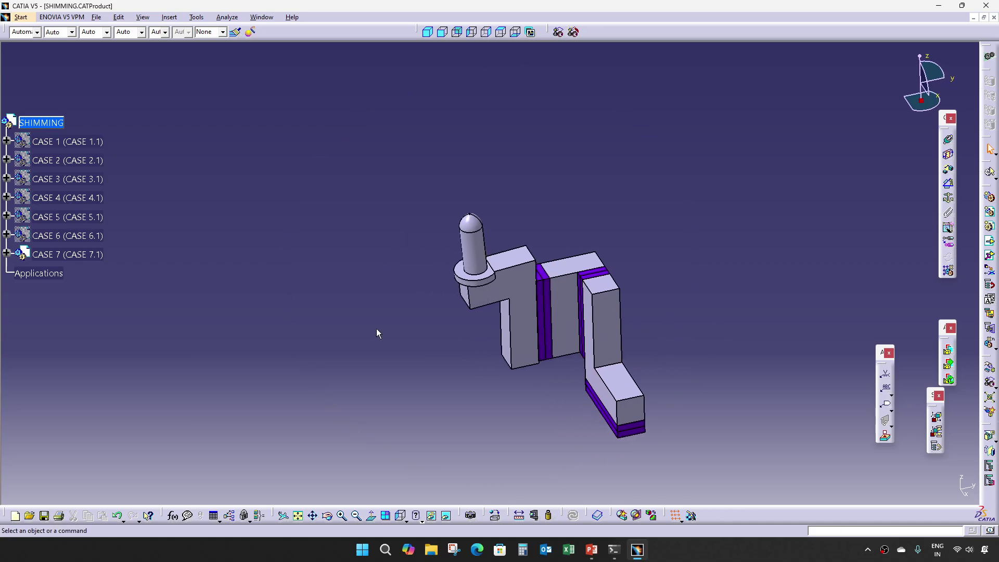
Show CASE 1 through CASE 6 again alongside CASE 7 and view the whole SHIMMING assembly
click(75, 237)
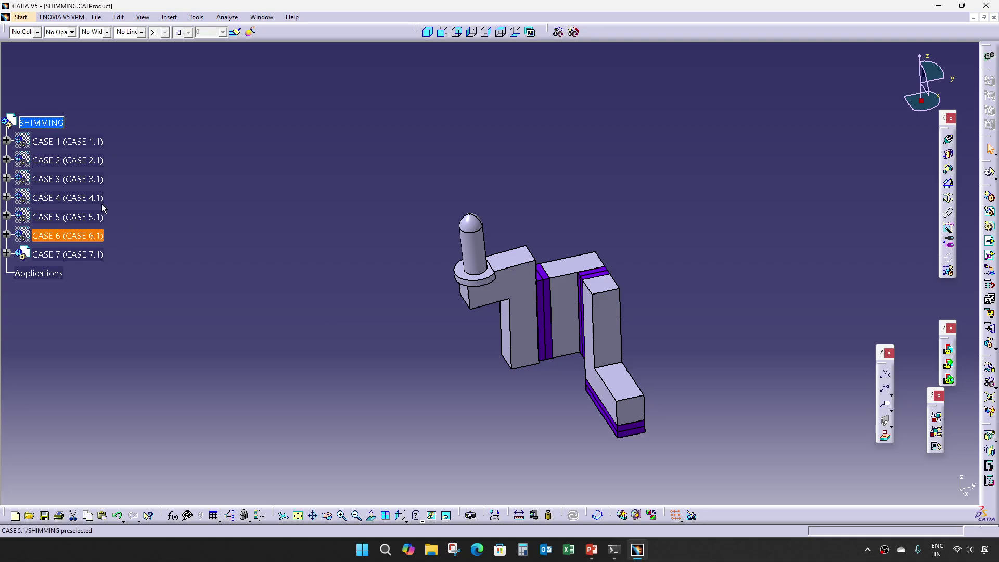
shift+click(85, 144)
key(space)
middle_drag(360, 250, 410, 398)
Switch to PowerPoint to review the NC block shimming rules, and minimize both the presentation and the CATIA window
click(592, 550)
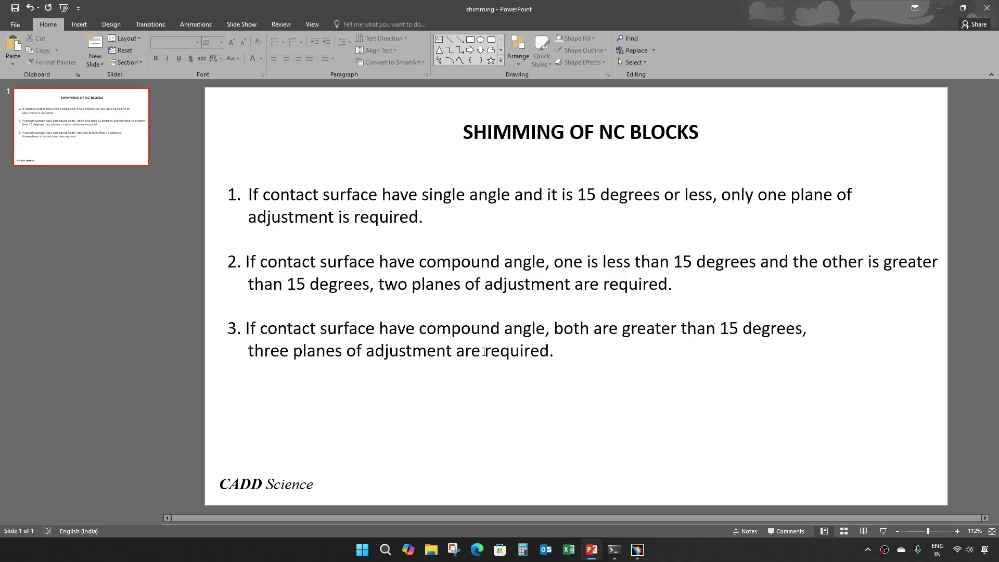
click(941, 8)
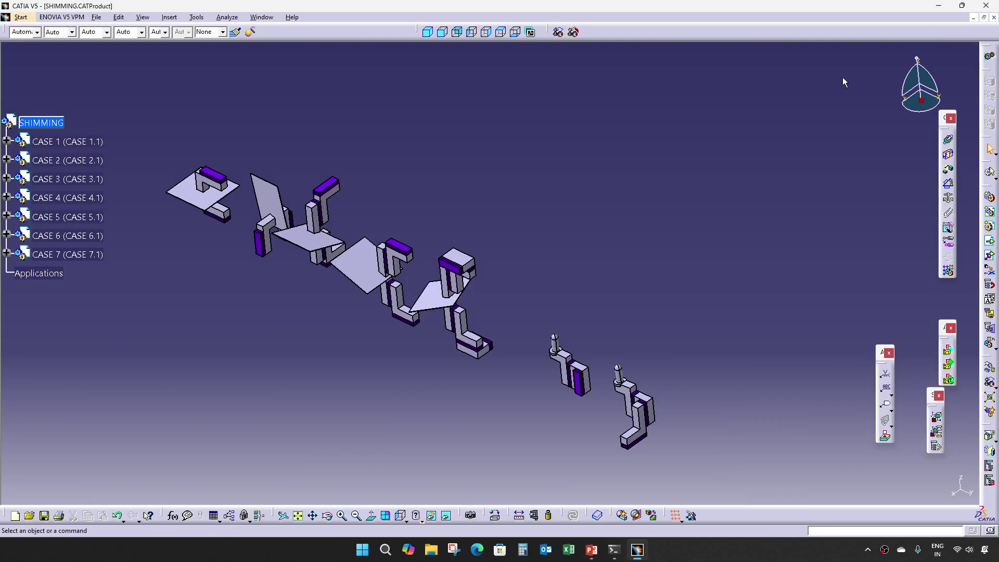
click(939, 8)
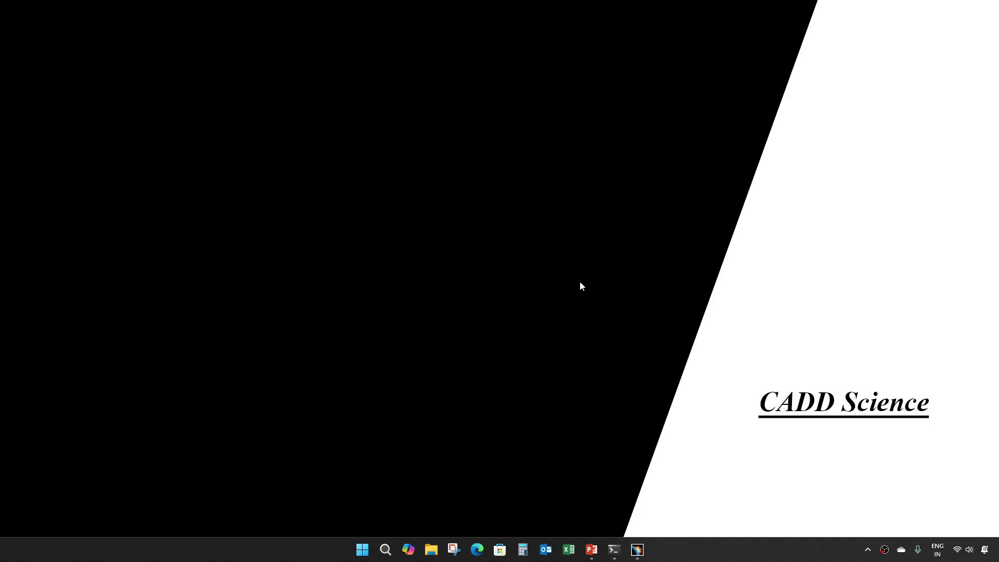